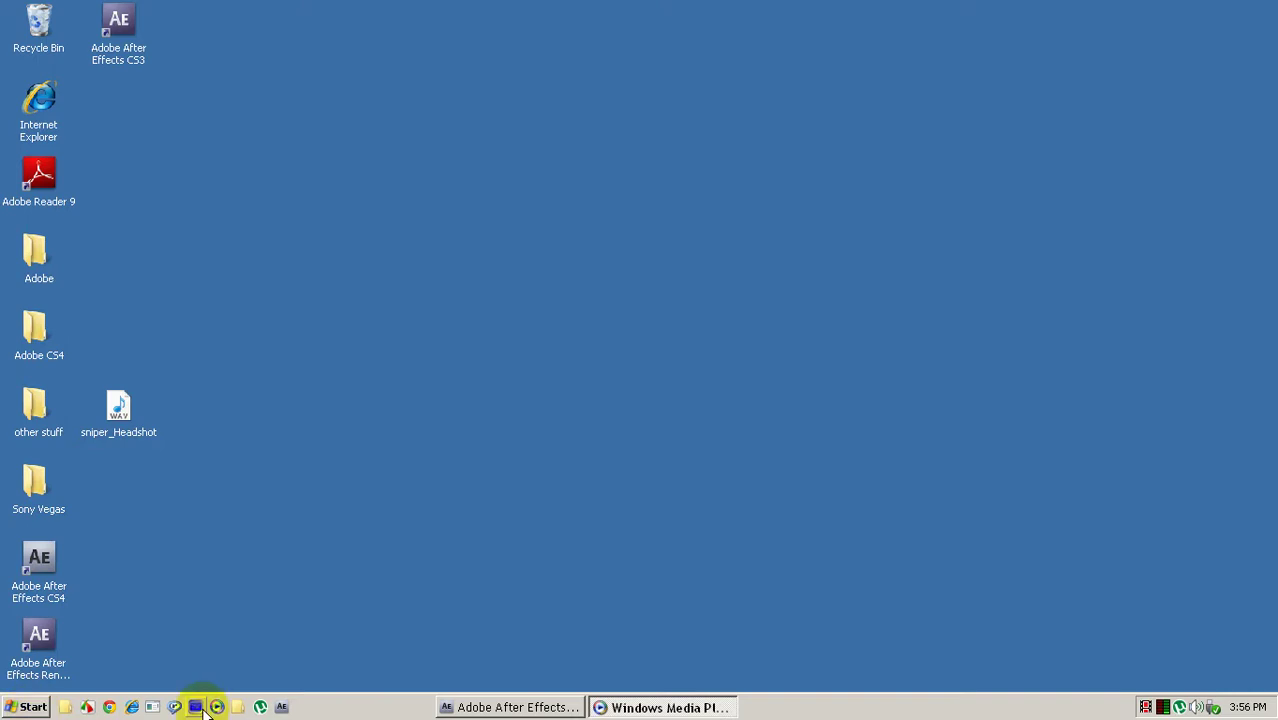
Play the 'dones trip with tac_6' clip in Windows Media Player until the kill-cam, then close the player
{"action": "left_click", "coordinate": [363, 633]}
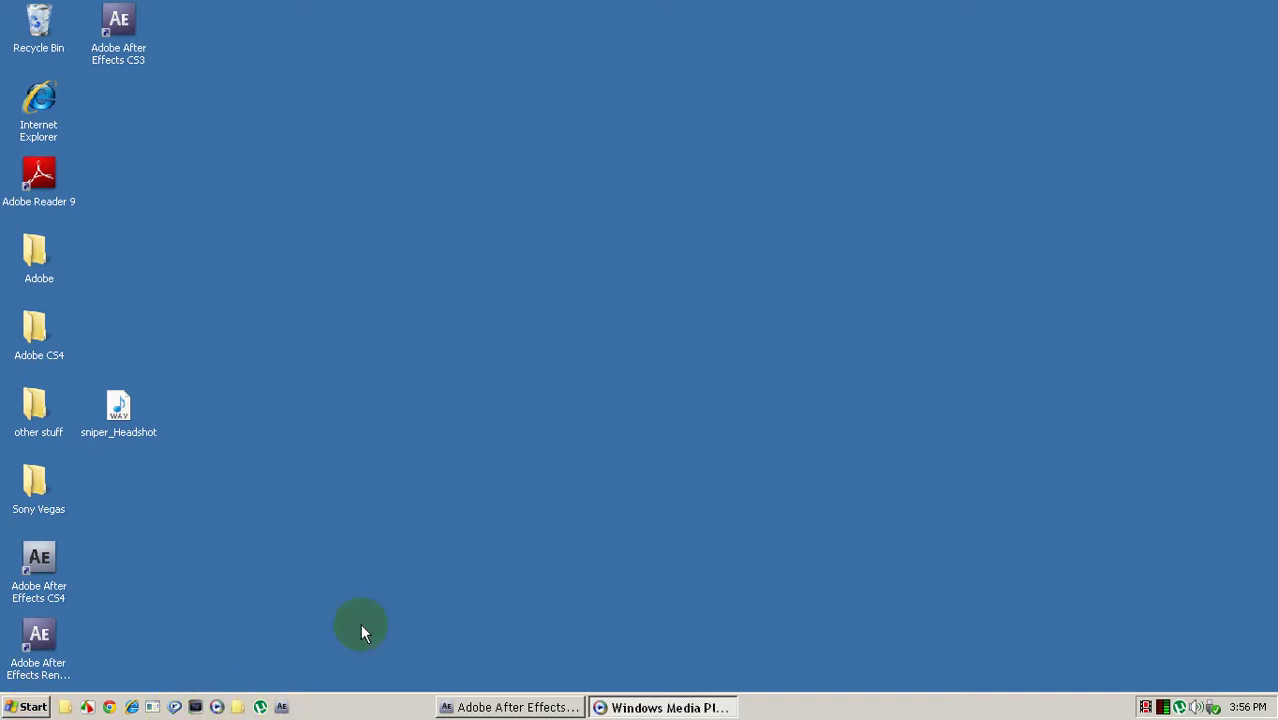
{"action": "left_click", "coordinate": [705, 458]}
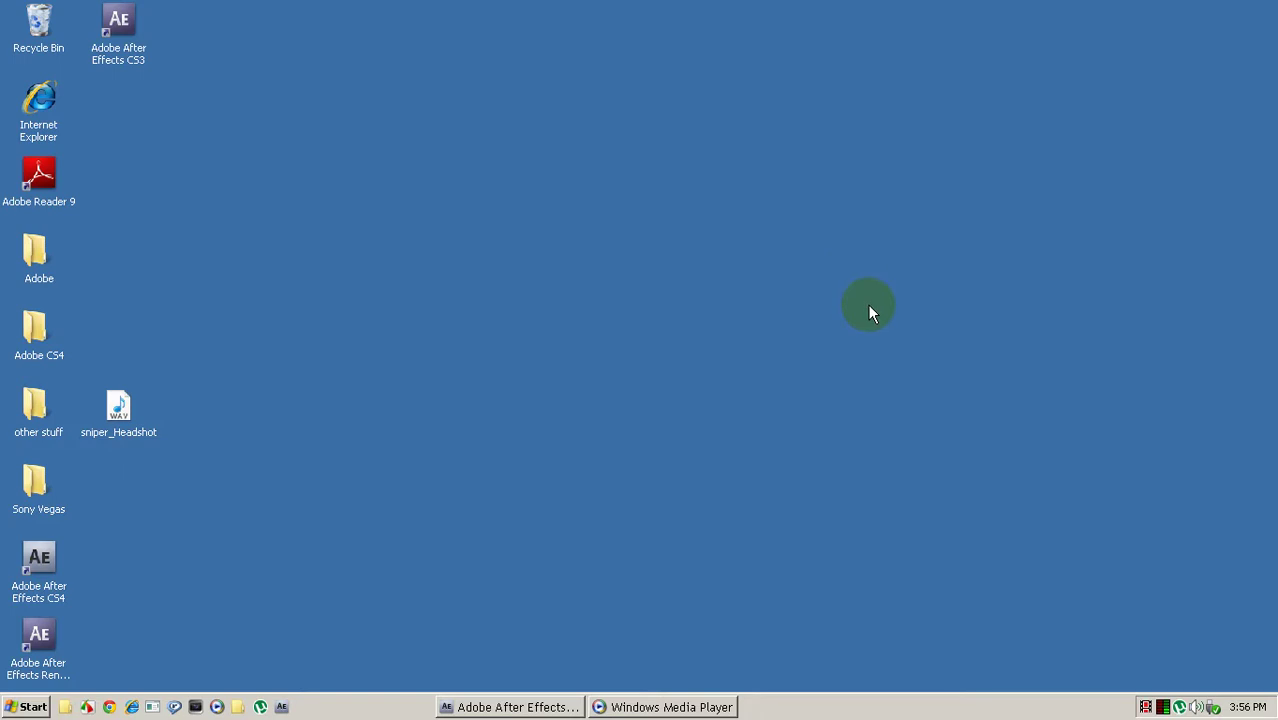
{"action": "left_click", "coordinate": [660, 706]}
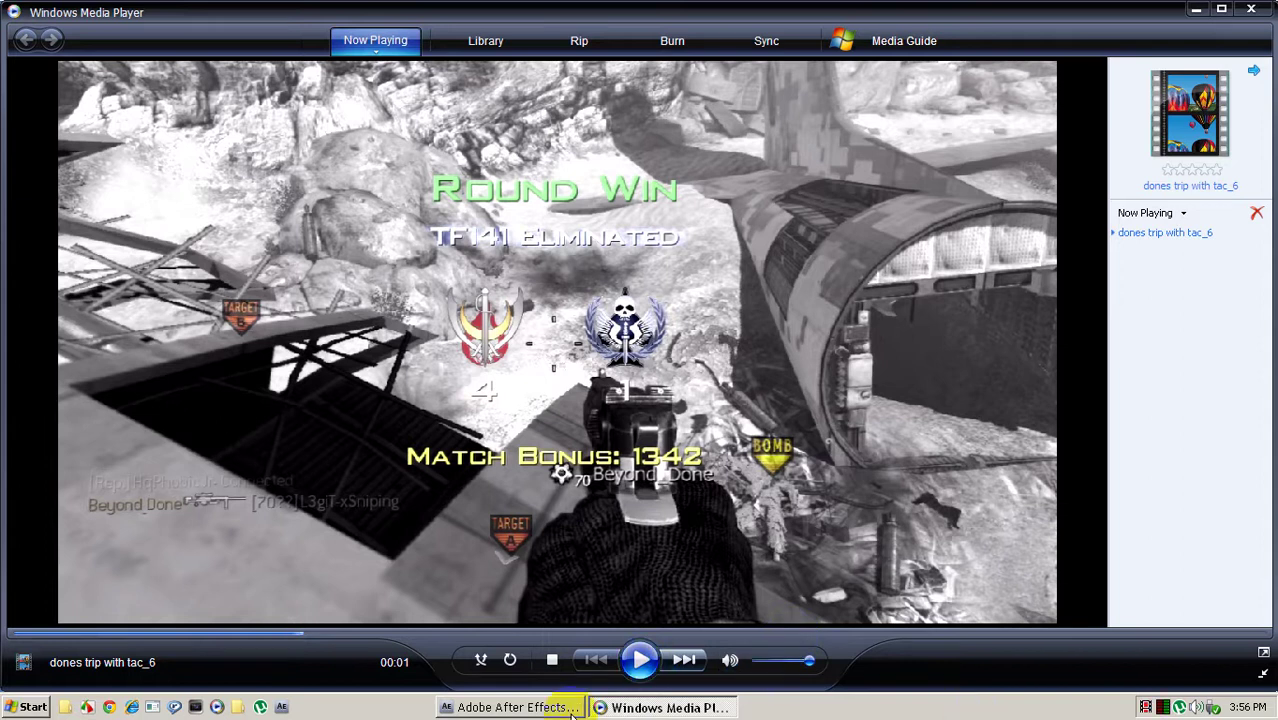
{"action": "left_click", "coordinate": [640, 659]}
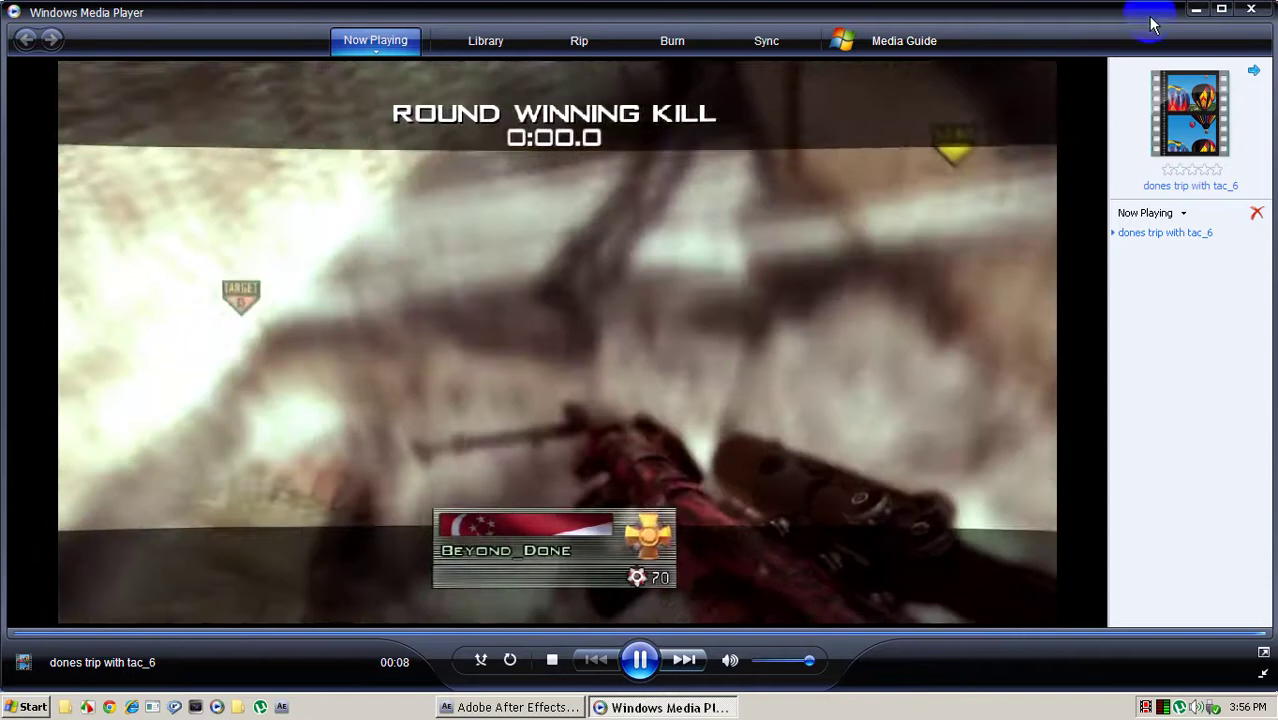
{"action": "left_click", "coordinate": [640, 659]}
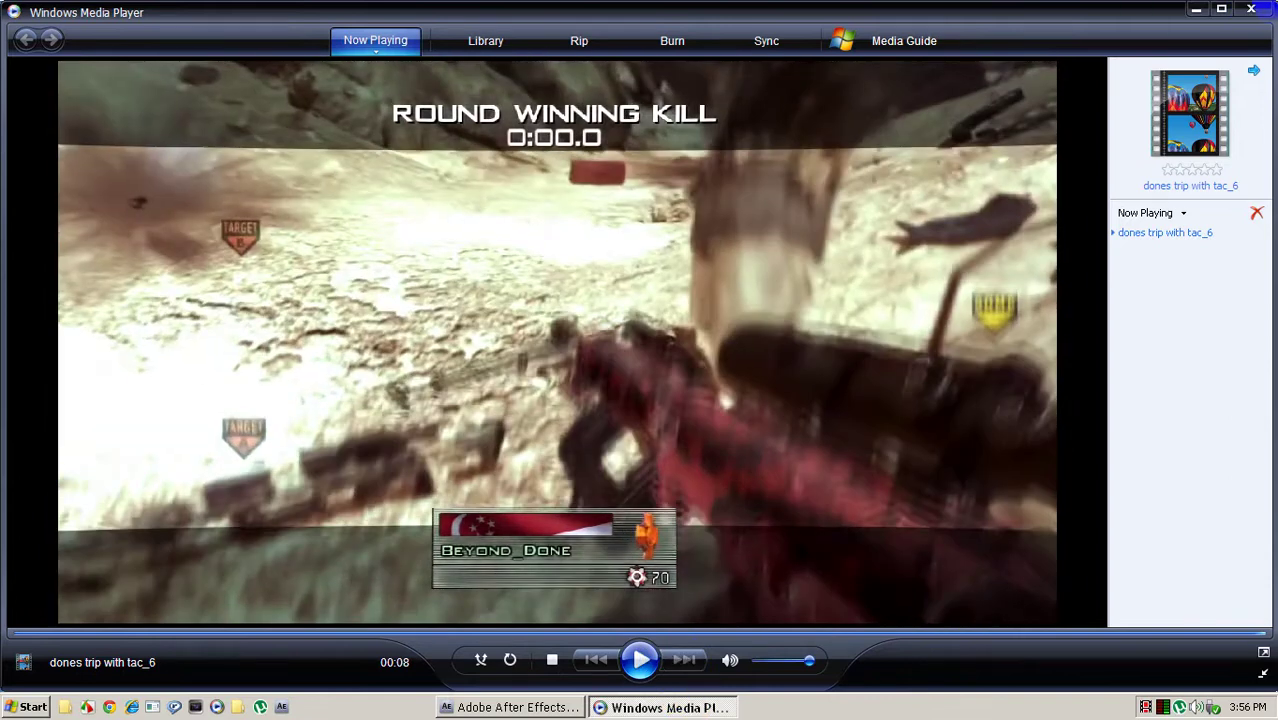
{"action": "left_click", "coordinate": [1251, 9]}
Restore the After Effects window showing the empty Untitled Project
{"action": "left_click_drag", "start_coordinate": [290, 433], "coordinate": [719, 178]}
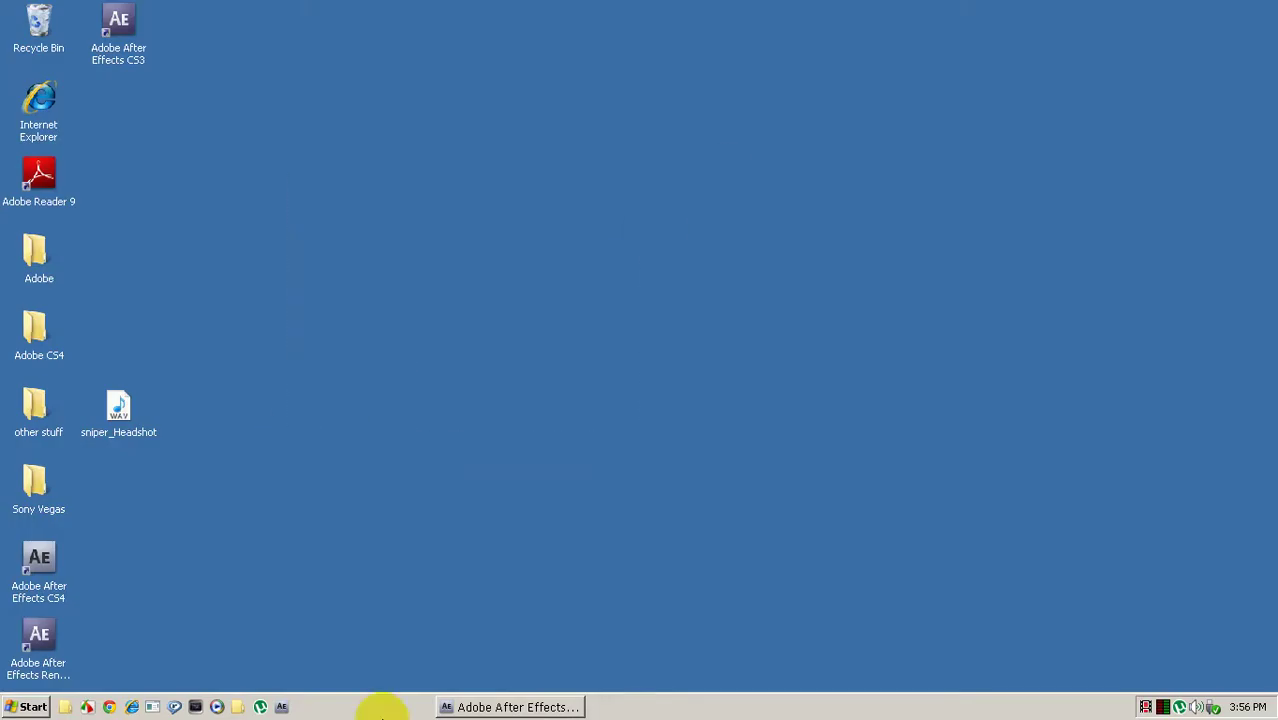
{"action": "left_click", "coordinate": [541, 706]}
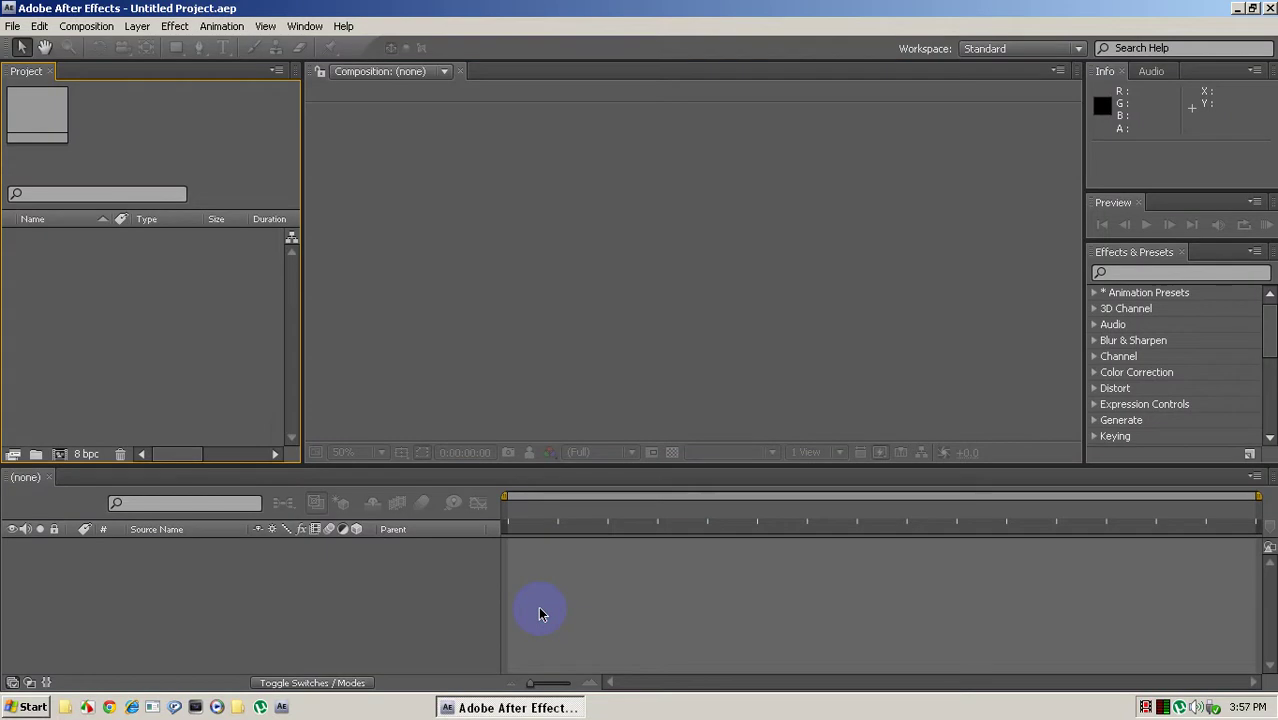
Open the Import File dialog via File > Import > File
{"action": "left_click", "coordinate": [12, 26]}
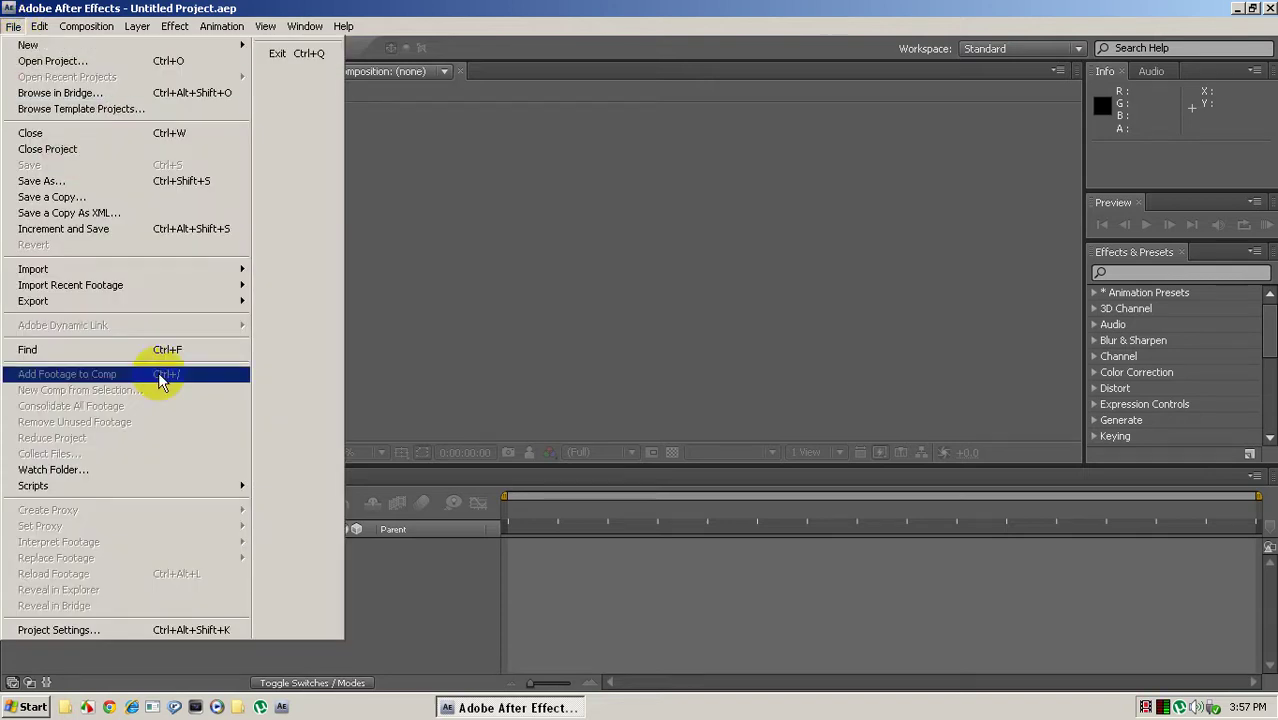
{"action": "mouse_move", "coordinate": [250, 267]}
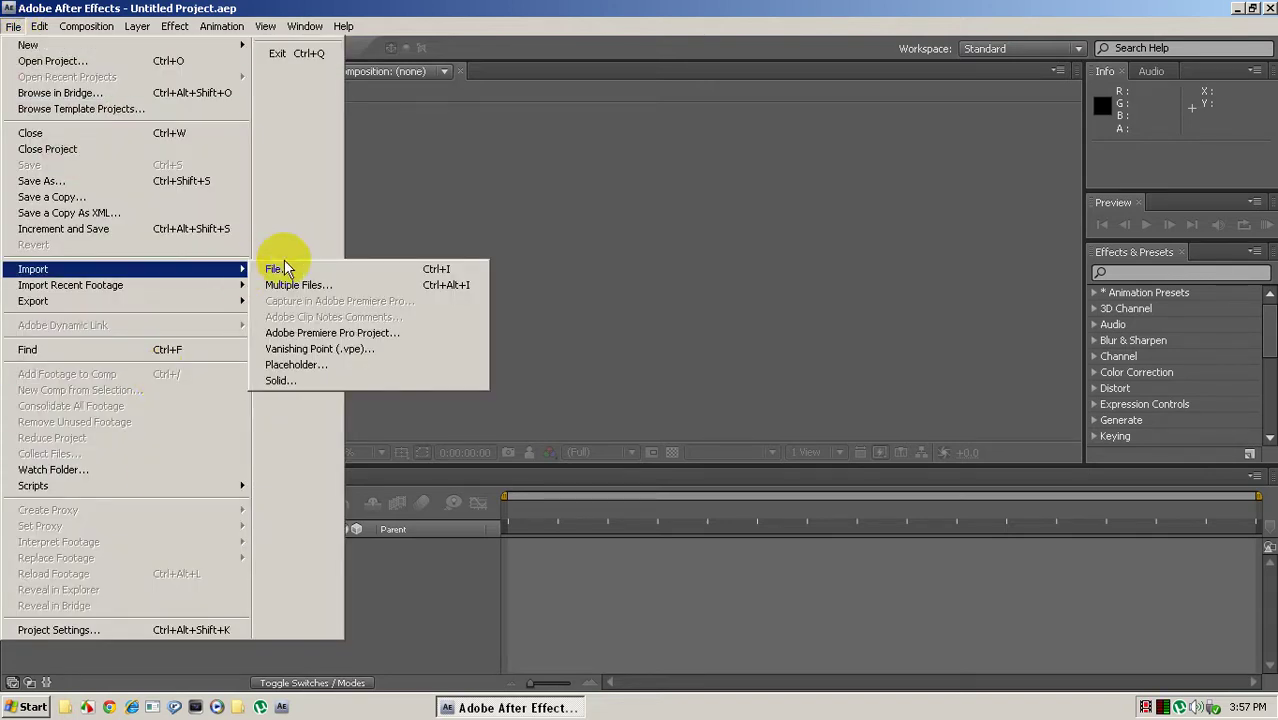
{"action": "left_click", "coordinate": [264, 268]}
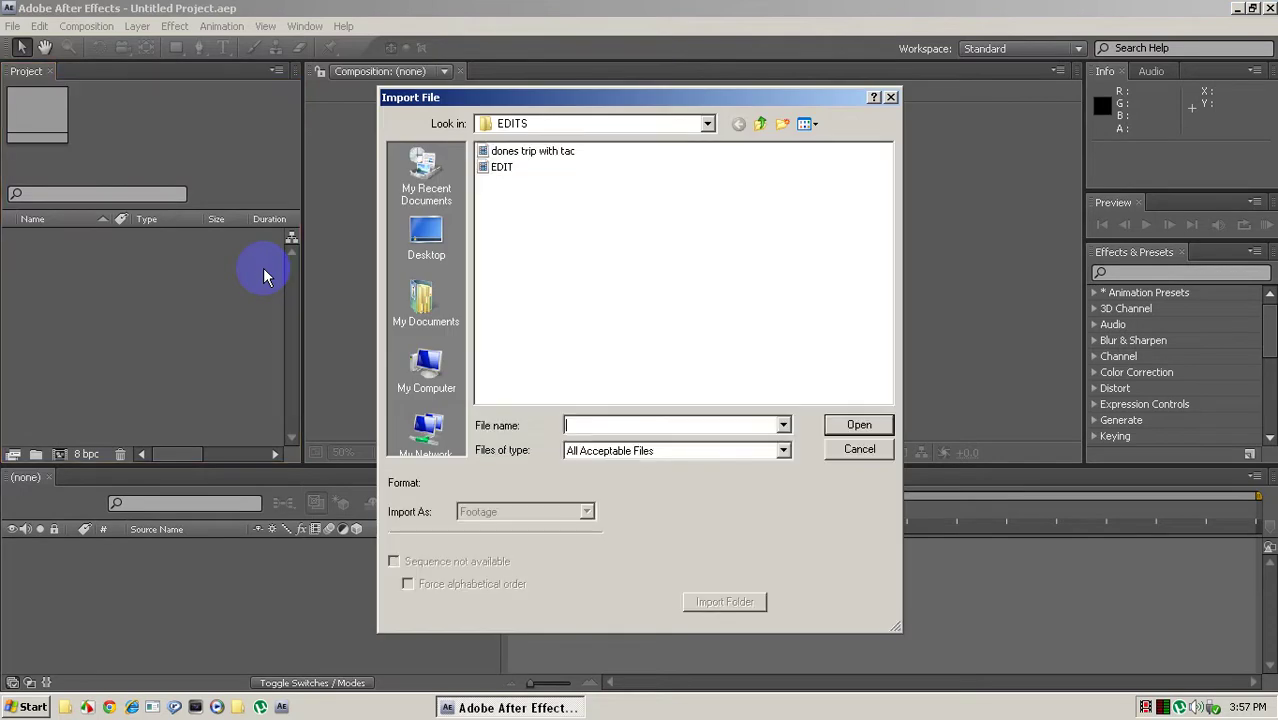
Browse to Desktop > Sony Vegas > My clips > episode clips and select 'dones trip with tac'
{"action": "left_click", "coordinate": [424, 252]}
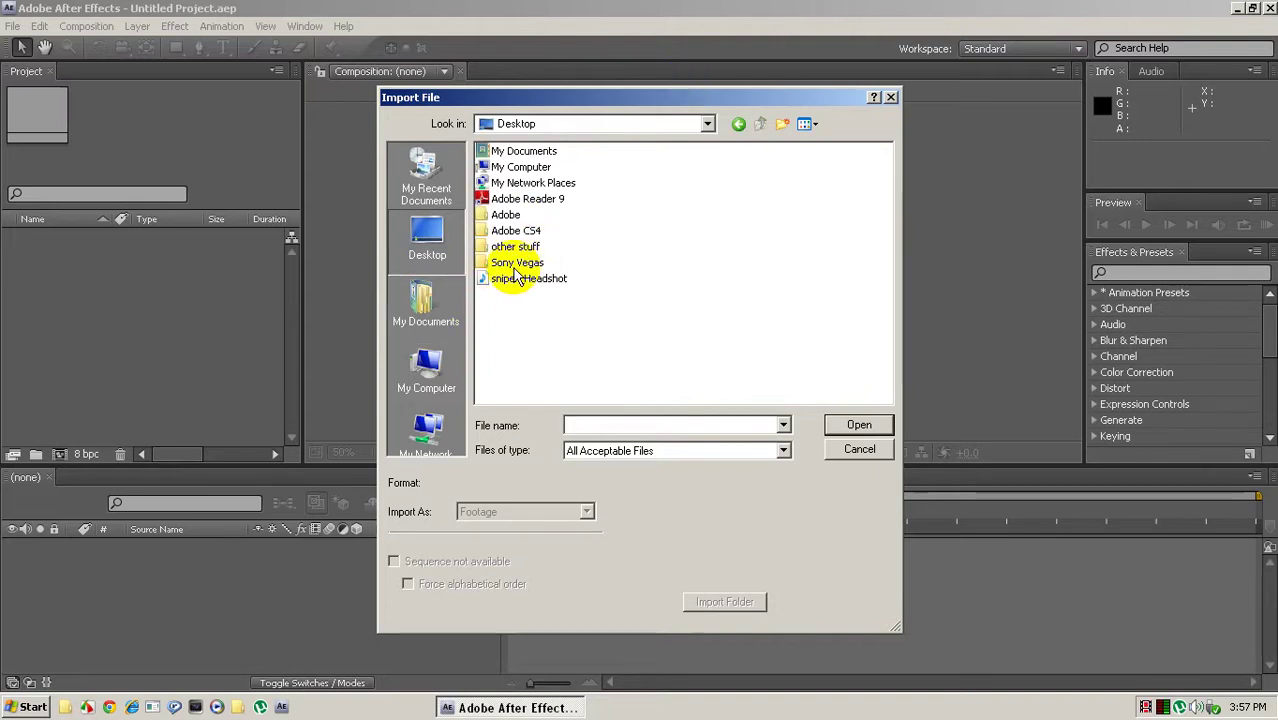
{"action": "double_click", "coordinate": [517, 264]}
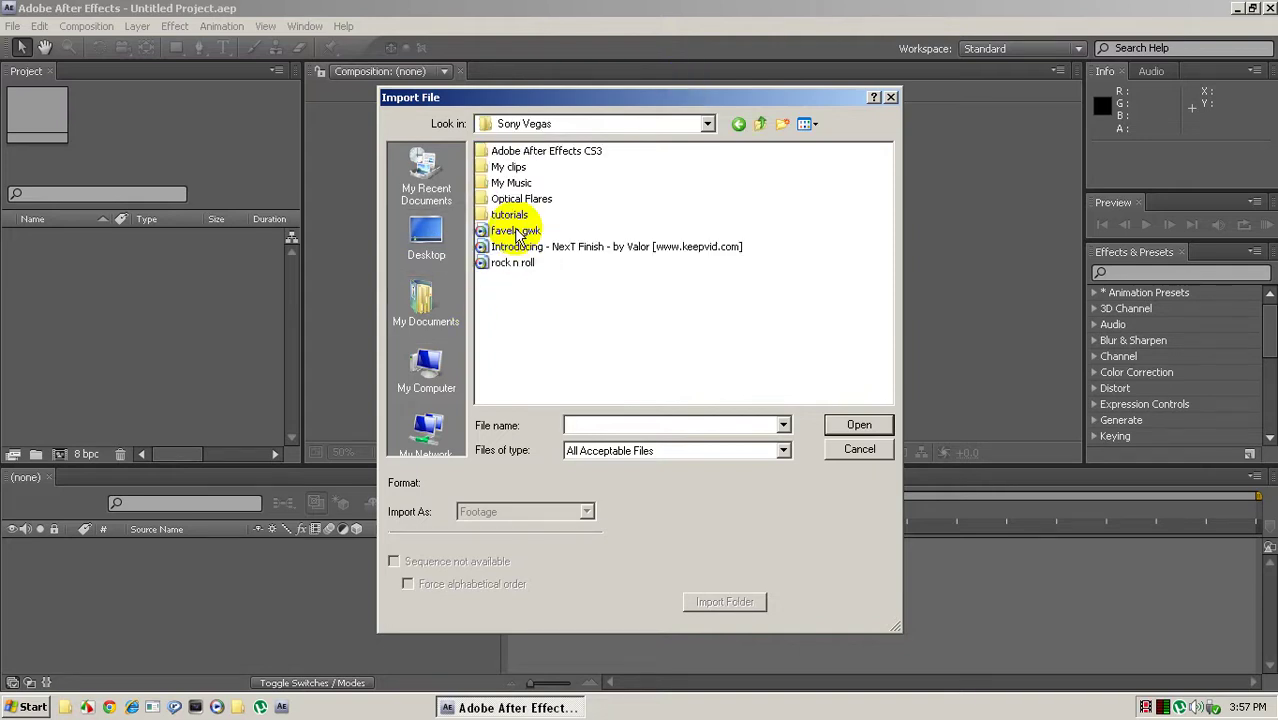
{"action": "double_click", "coordinate": [505, 167]}
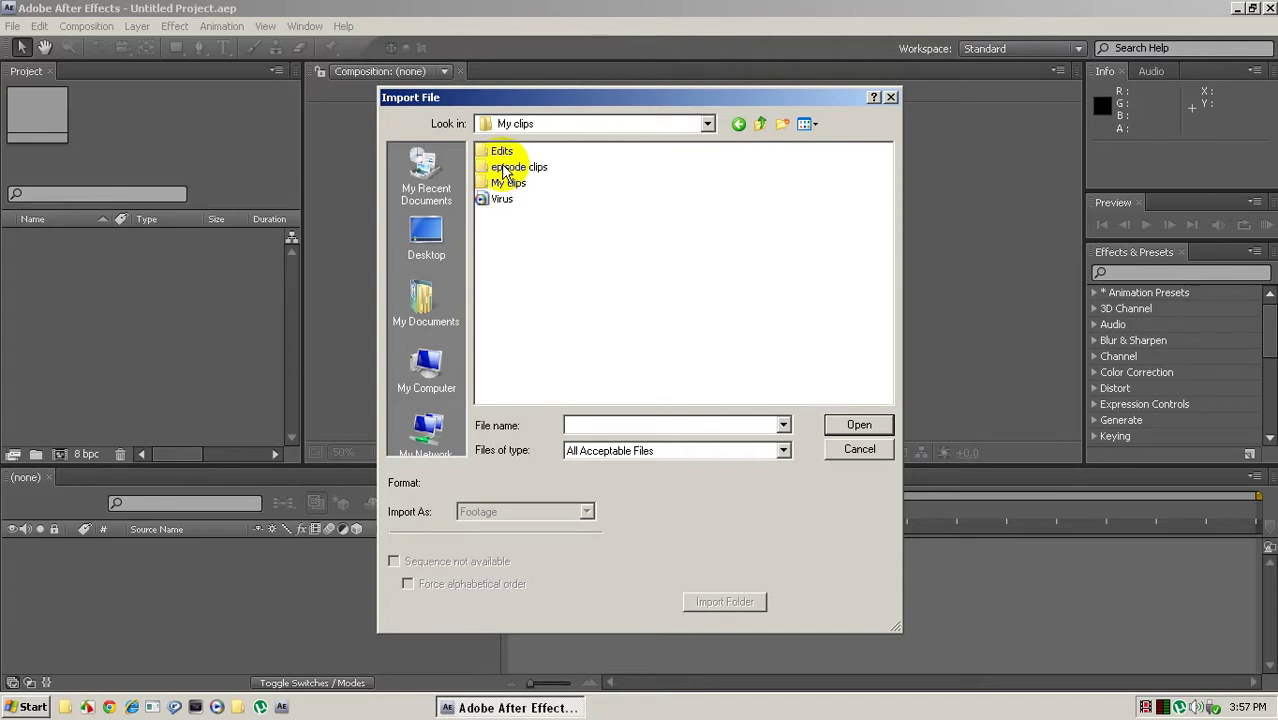
{"action": "double_click", "coordinate": [505, 168]}
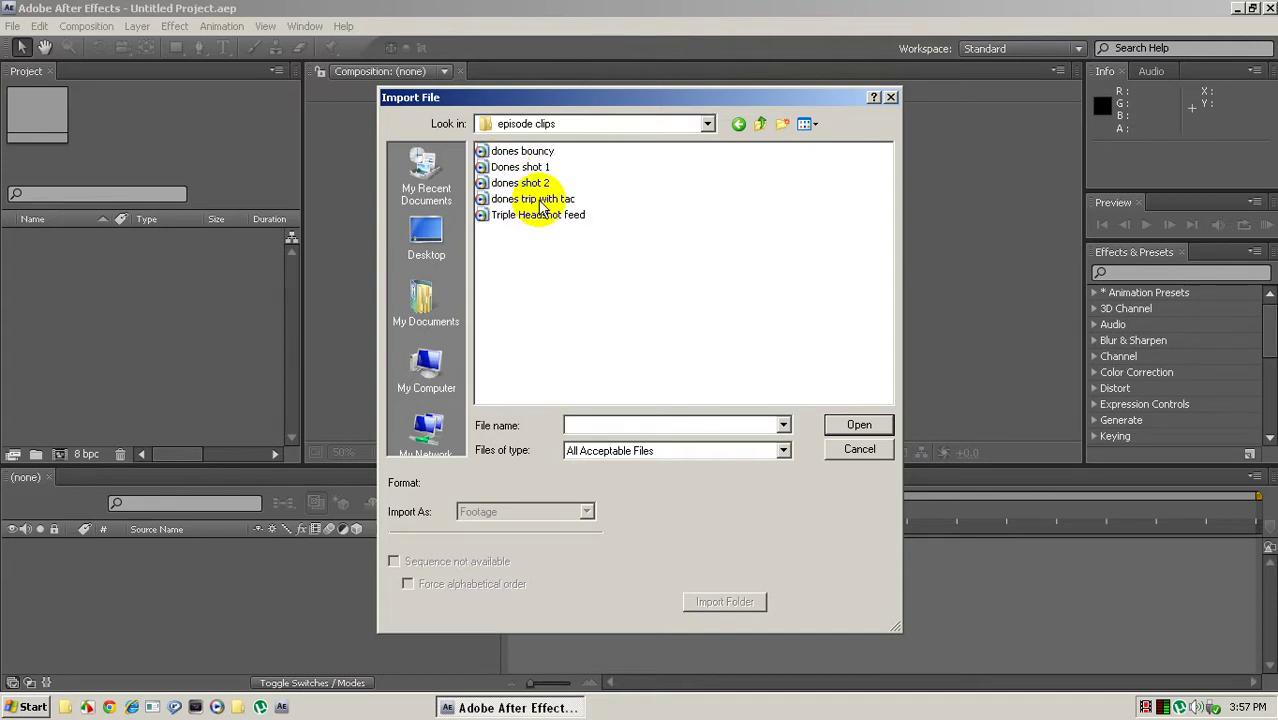
{"action": "left_click", "coordinate": [541, 203]}
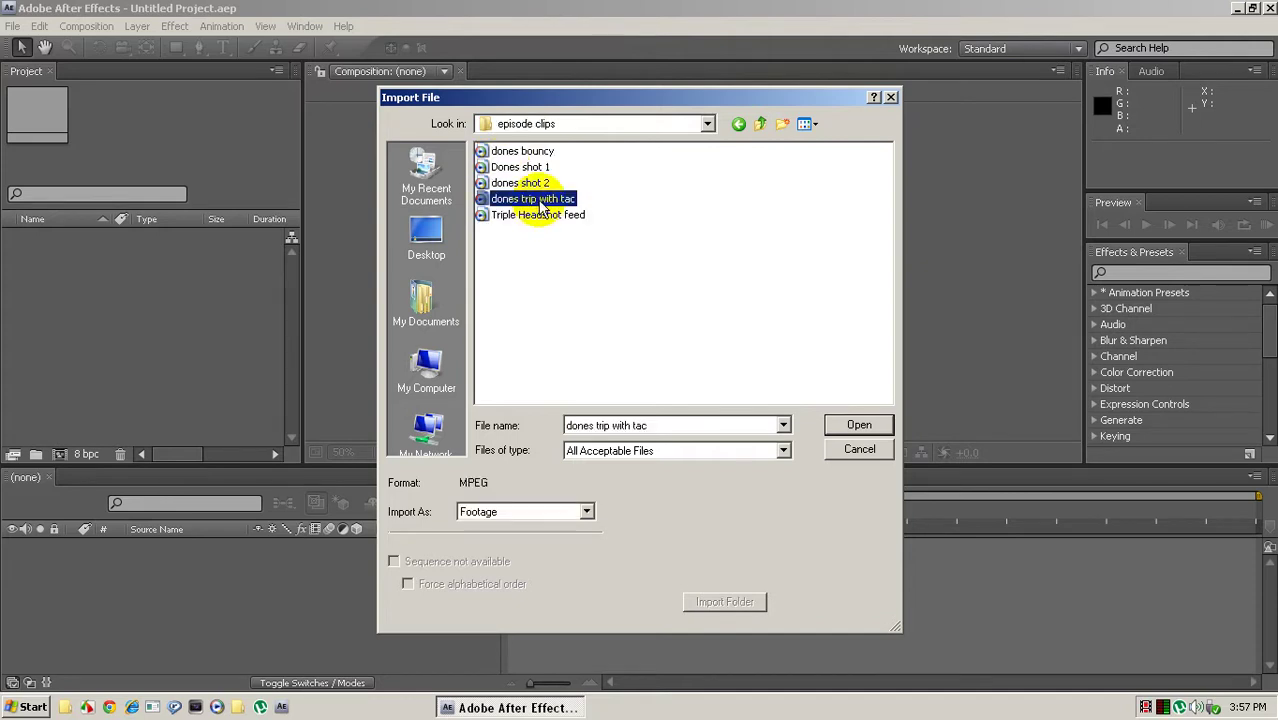
Import dones trip with tac.mp4 and drop it on the new-composition icon to build its comp
{"action": "left_click", "coordinate": [843, 418]}
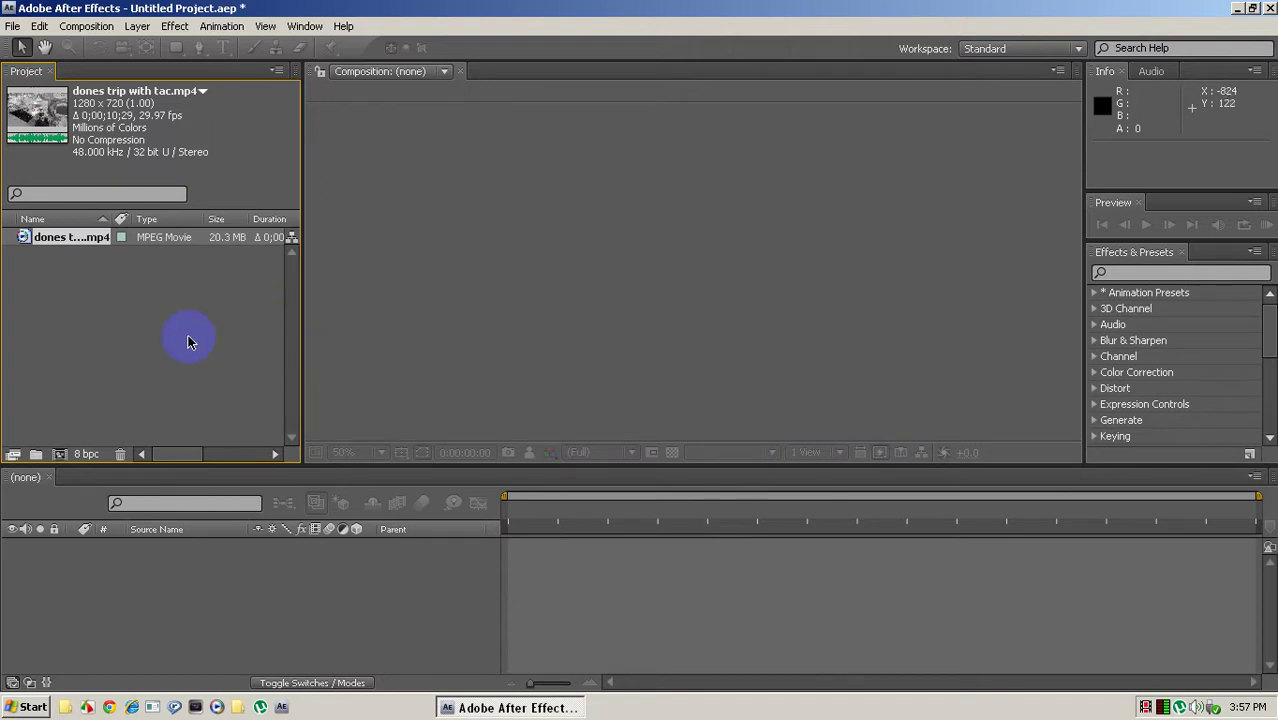
{"action": "left_click", "coordinate": [85, 238]}
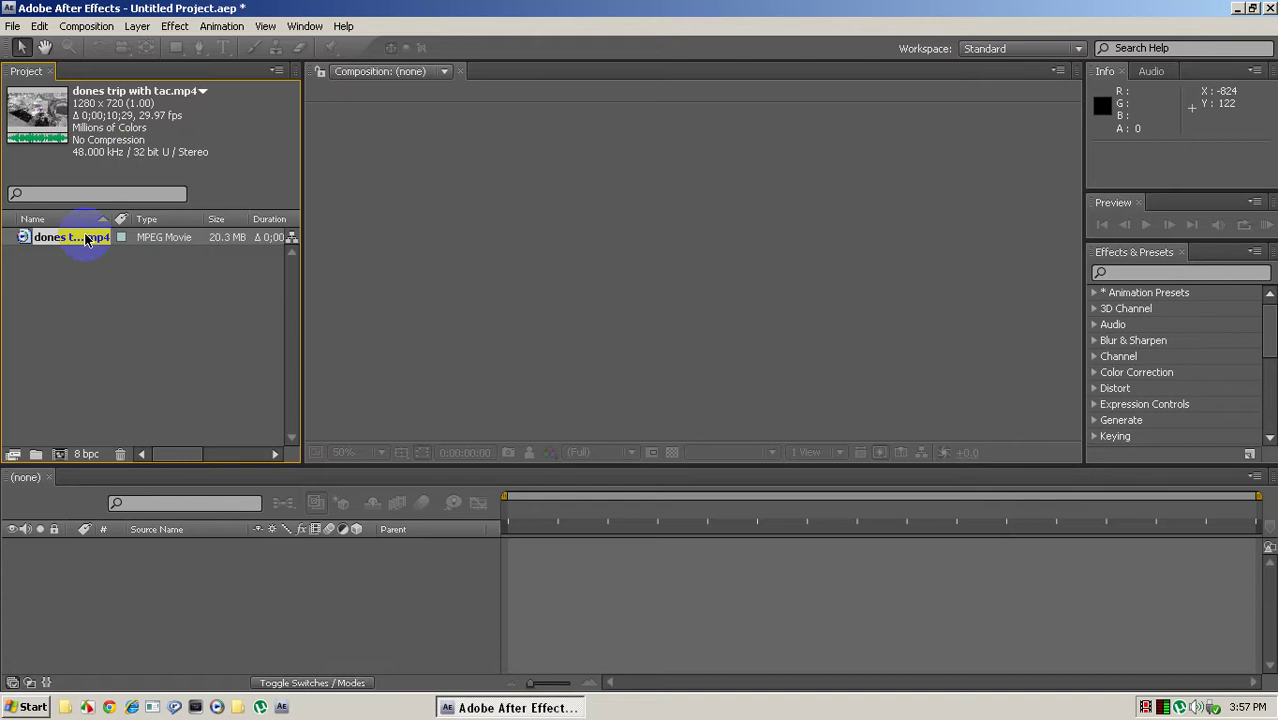
{"action": "left_click_drag", "start_coordinate": [85, 238], "coordinate": [324, 571]}
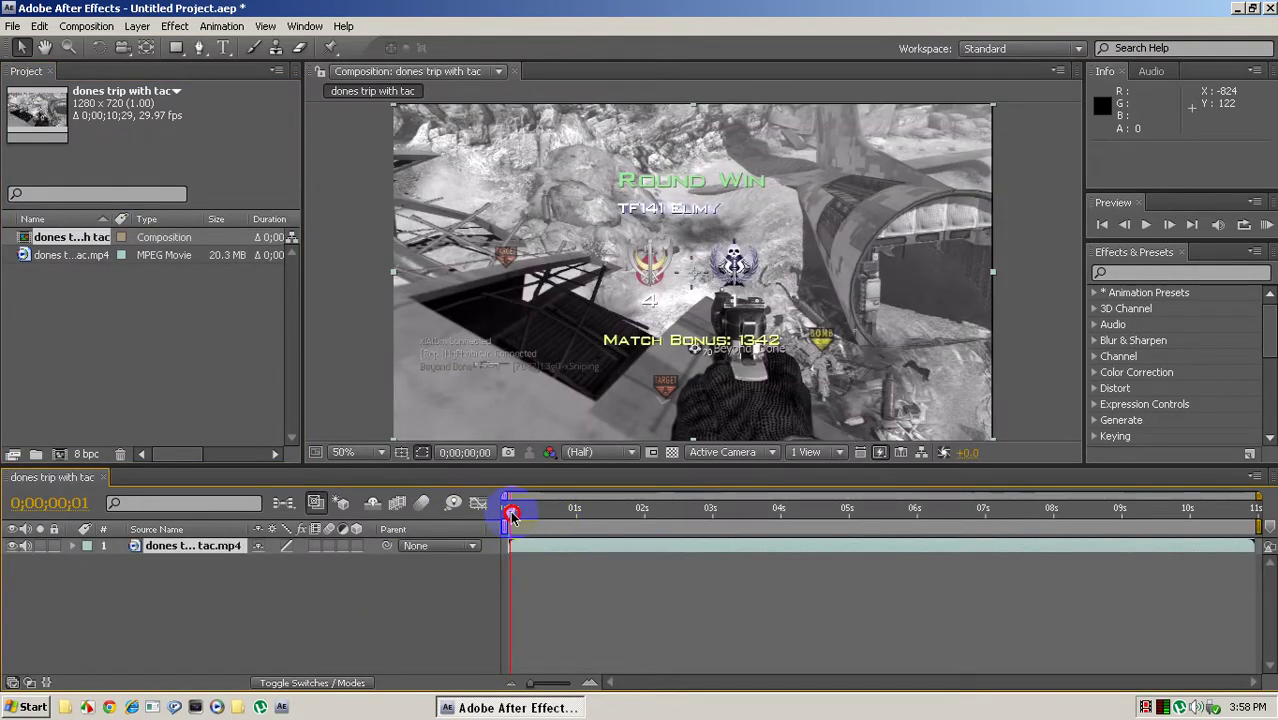
Nudge the playhead forward and search Effects & Presets for 'cc l' to list CC Lens
{"action": "left_click_drag", "start_coordinate": [511, 515], "coordinate": [590, 510]}
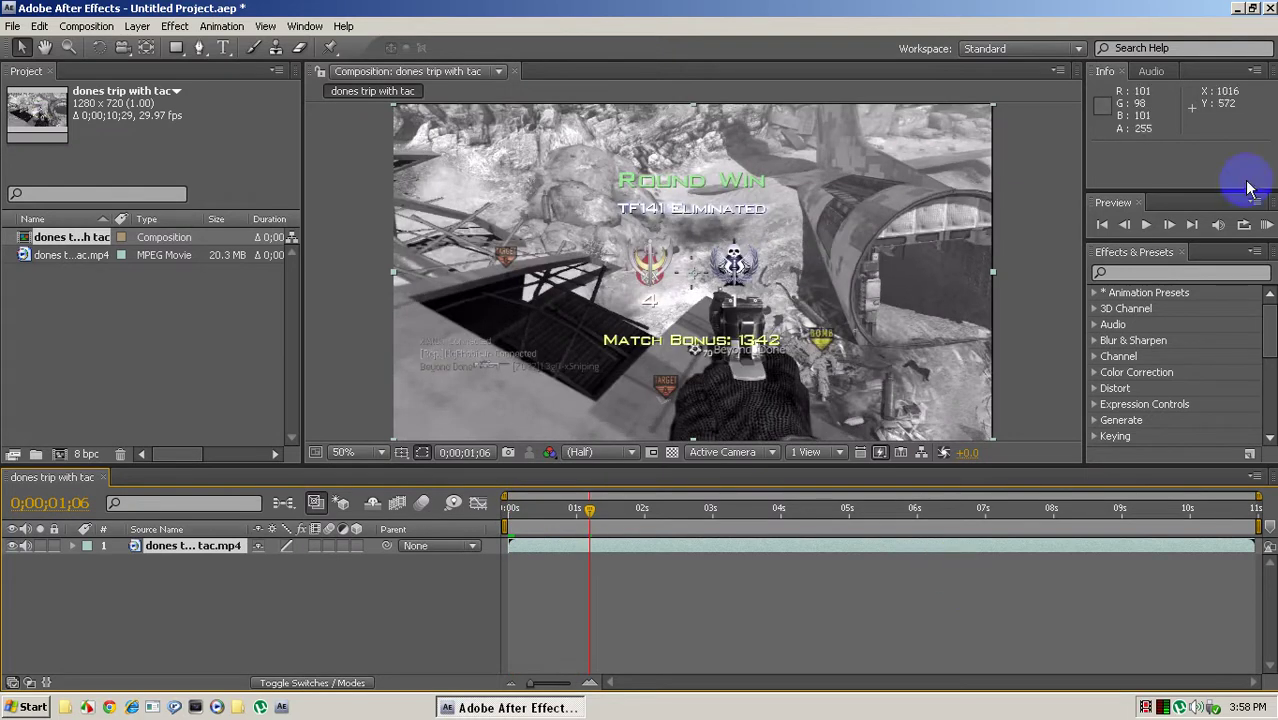
{"action": "left_click", "coordinate": [1126, 273]}
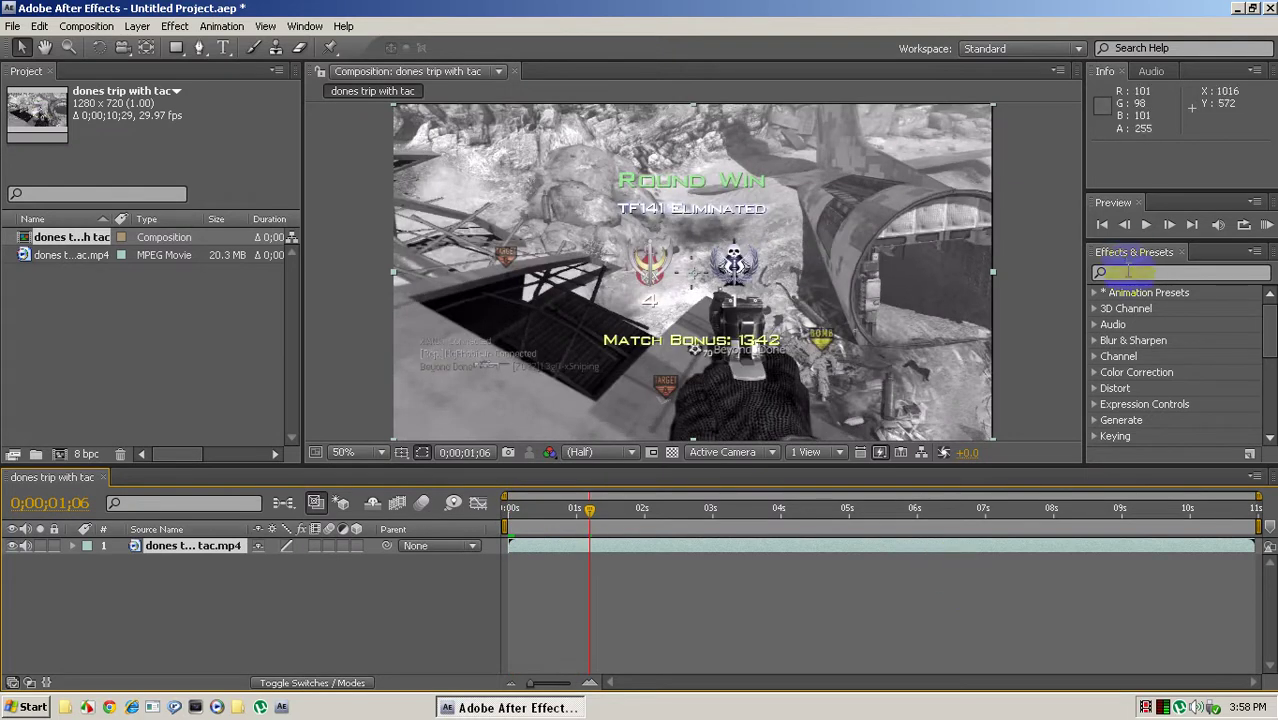
{"action": "left_click", "coordinate": [1180, 272]}
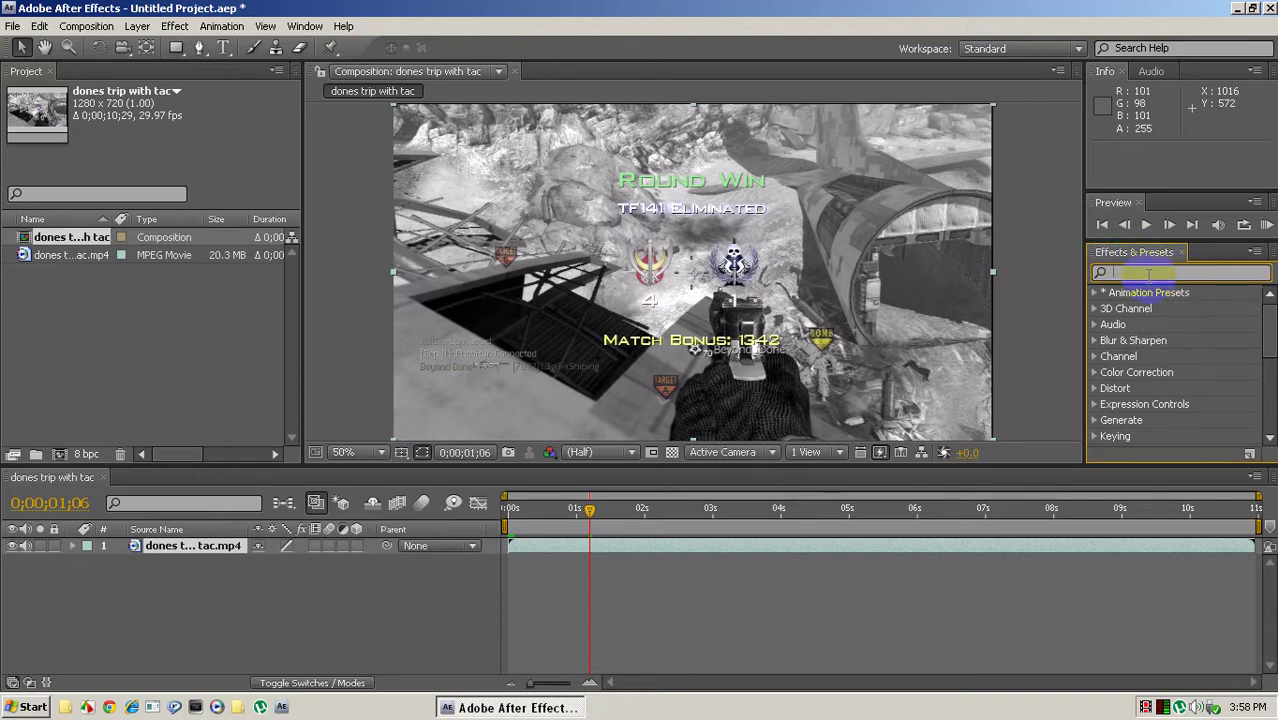
{"action": "type", "text": "cc l"}
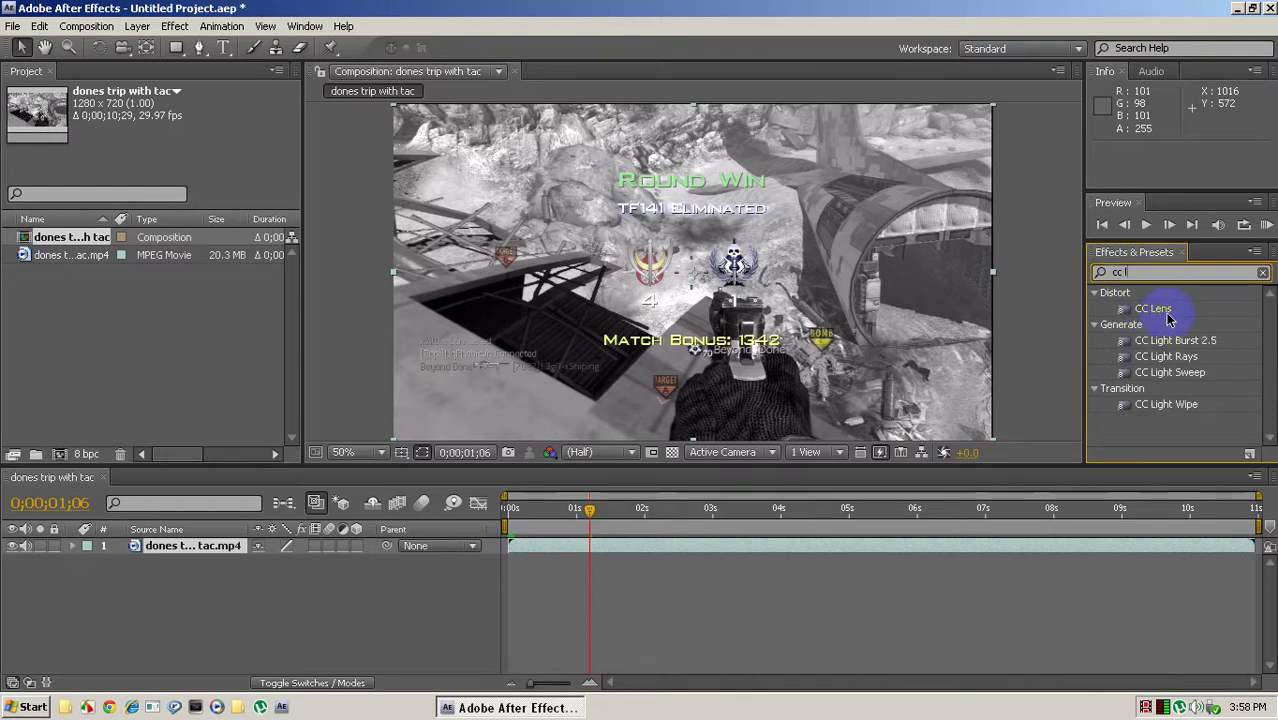
Scrub the timeline forward to 0;00;08;24, the 'ROUND WINNING KILL' kill-cam frame
{"action": "left_click", "coordinate": [589, 511]}
{"action": "left_click_drag", "start_coordinate": [589, 514], "coordinate": [794, 514]}
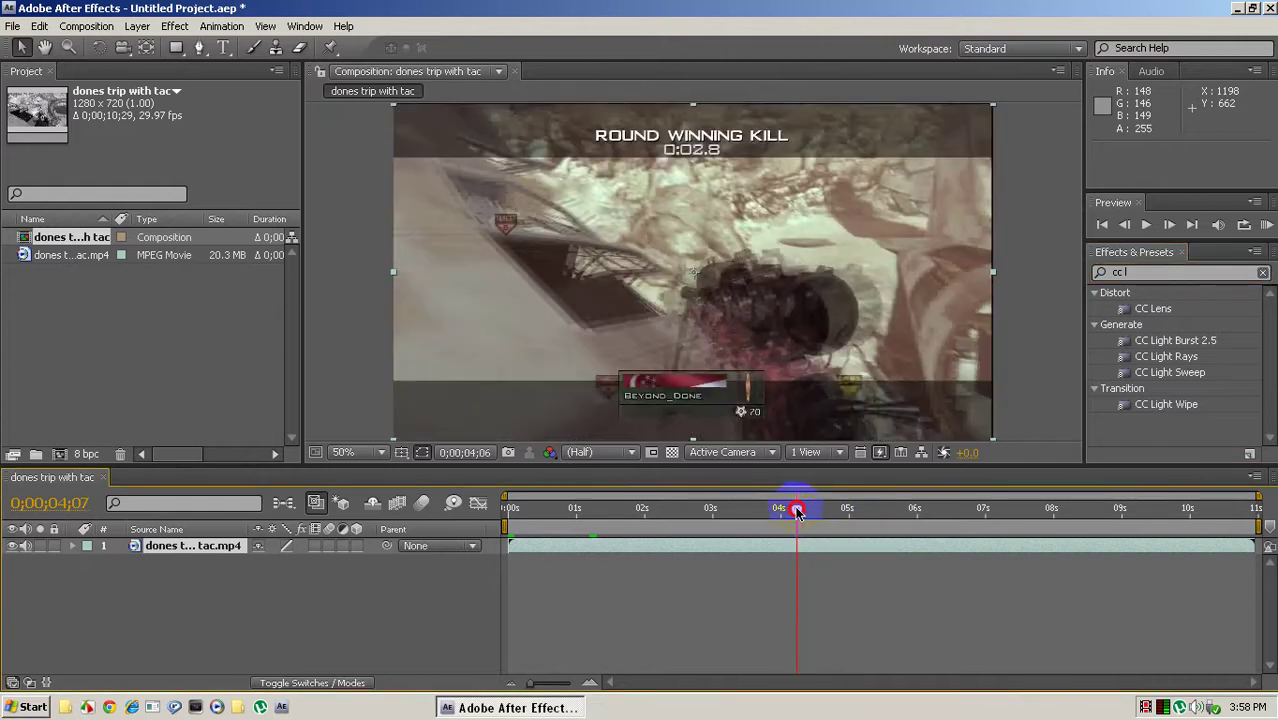
{"action": "left_click_drag", "start_coordinate": [794, 512], "coordinate": [819, 514]}
{"action": "left_click", "coordinate": [865, 518]}
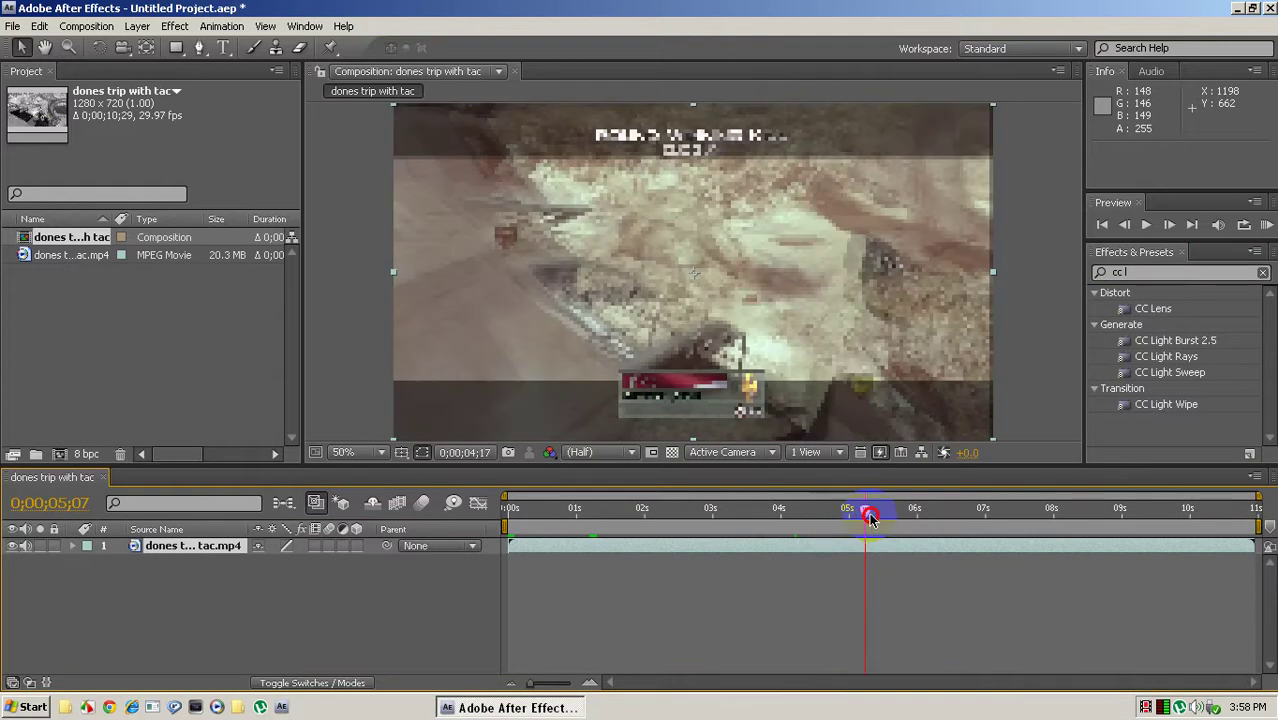
{"action": "left_click", "coordinate": [1003, 517]}
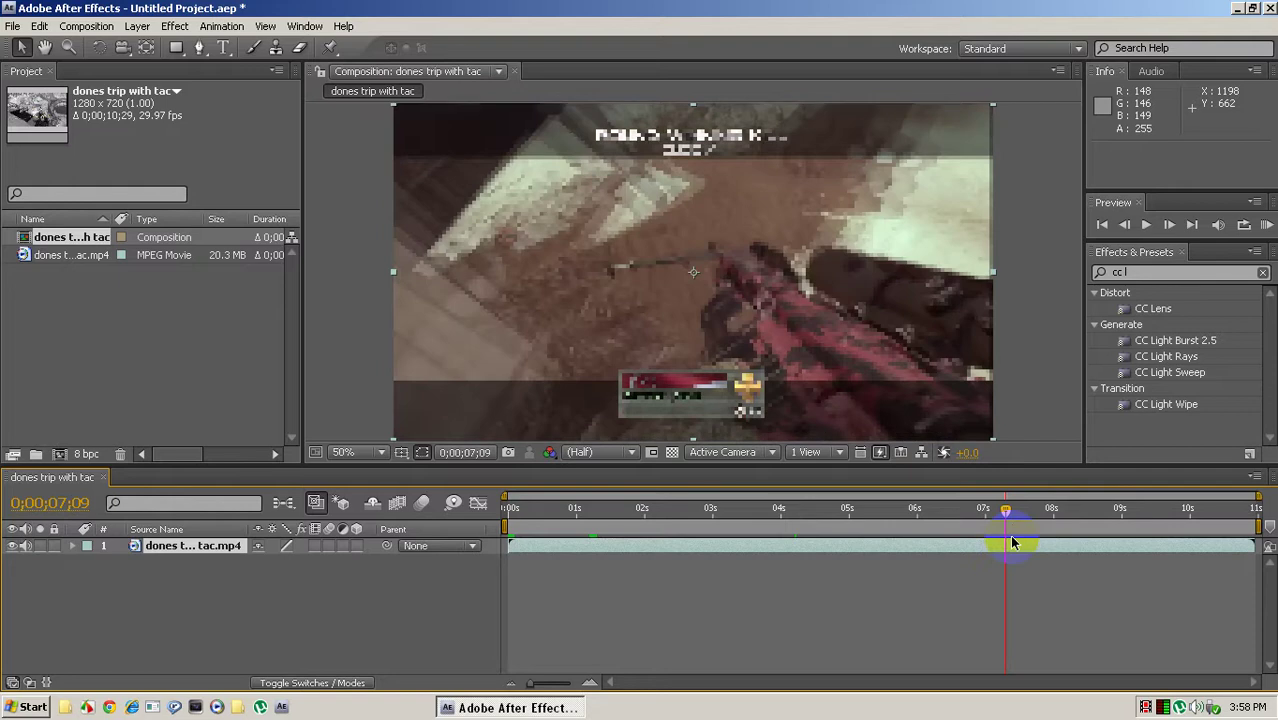
{"action": "left_click", "coordinate": [1004, 510]}
{"action": "left_click_drag", "start_coordinate": [1004, 510], "coordinate": [1106, 516]}
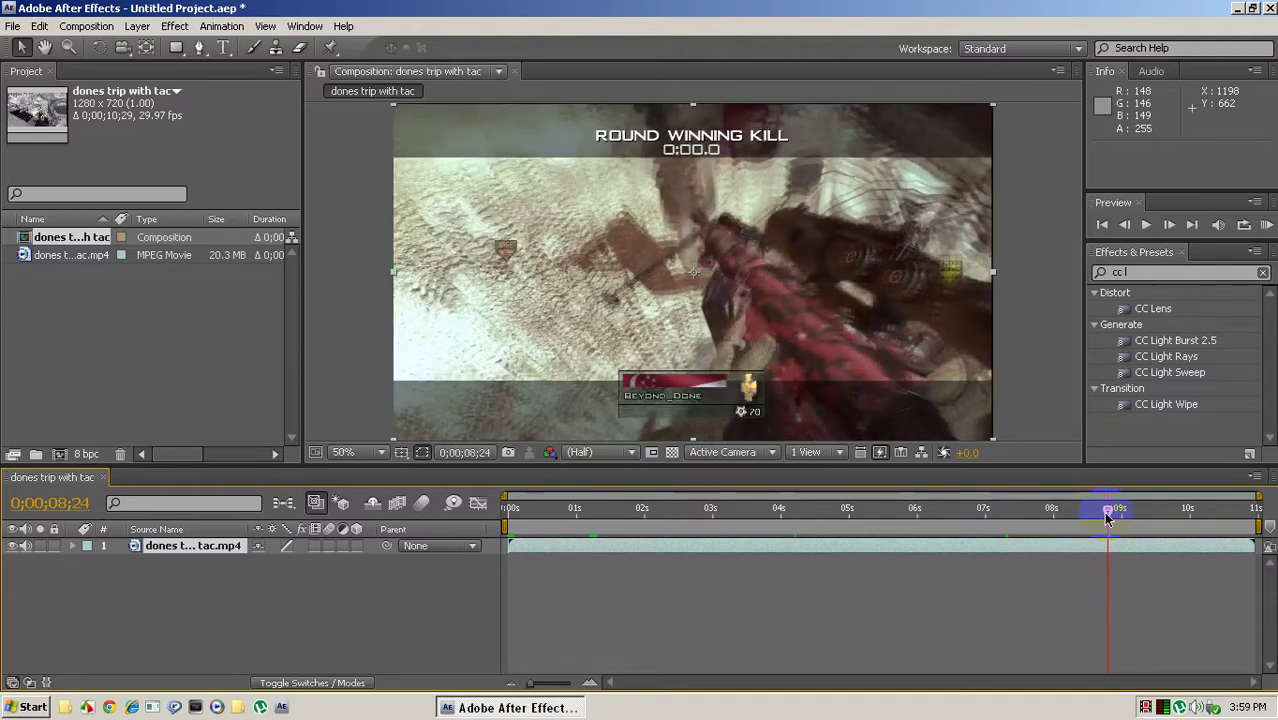
Step back frame by frame from 0;00;08;24 to 0;00;08;05 using Previous Frame
{"action": "left_click", "coordinate": [1123, 226]}
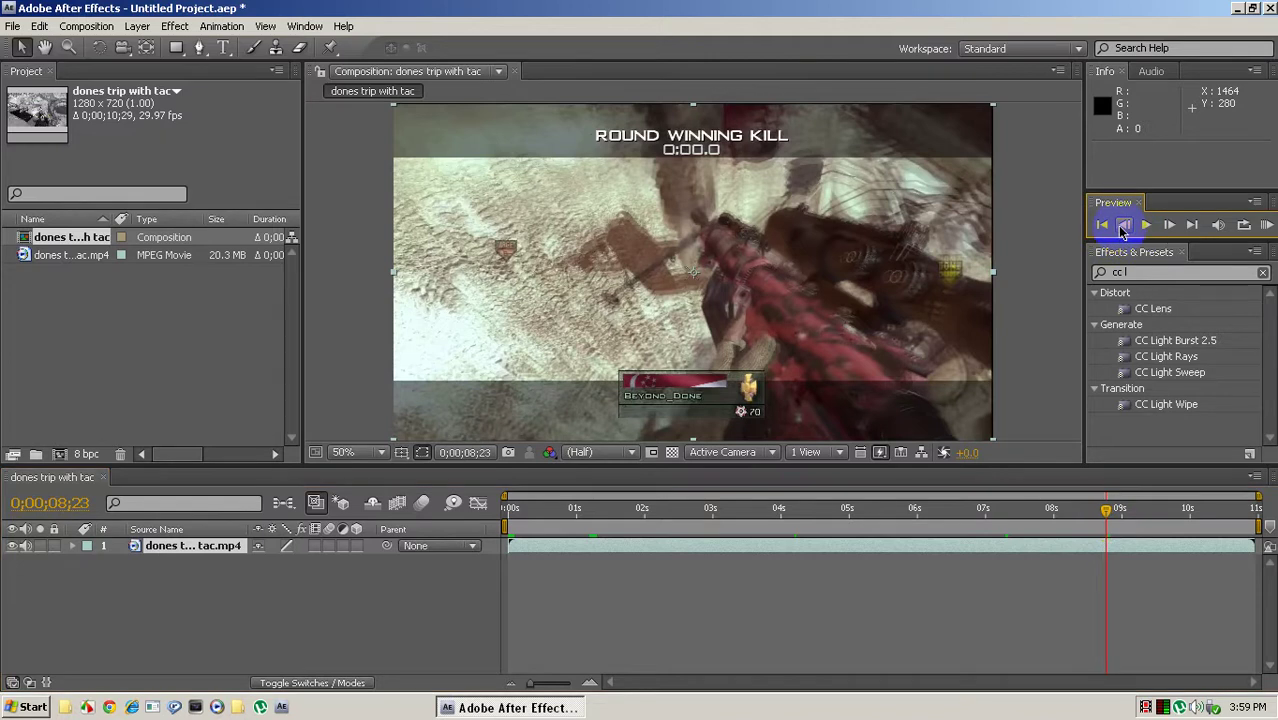
{"action": "left_click", "coordinate": [1123, 226]}
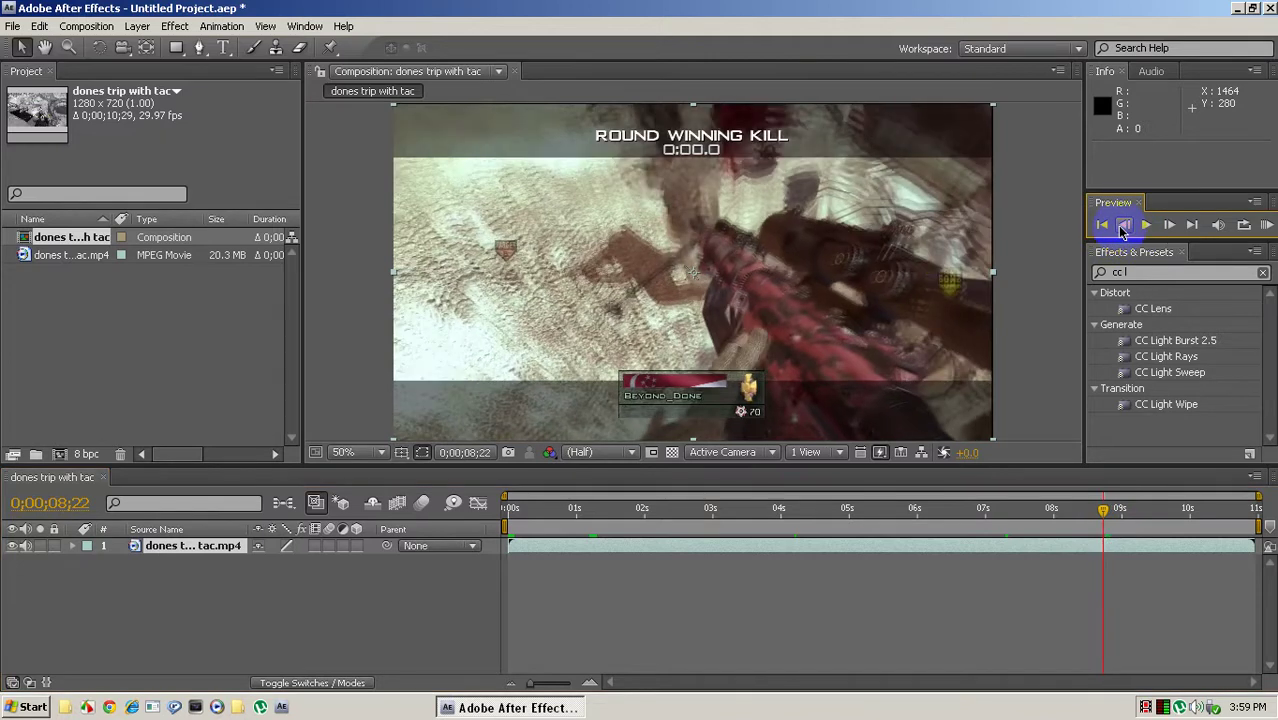
{"action": "left_click", "coordinate": [1123, 226]}
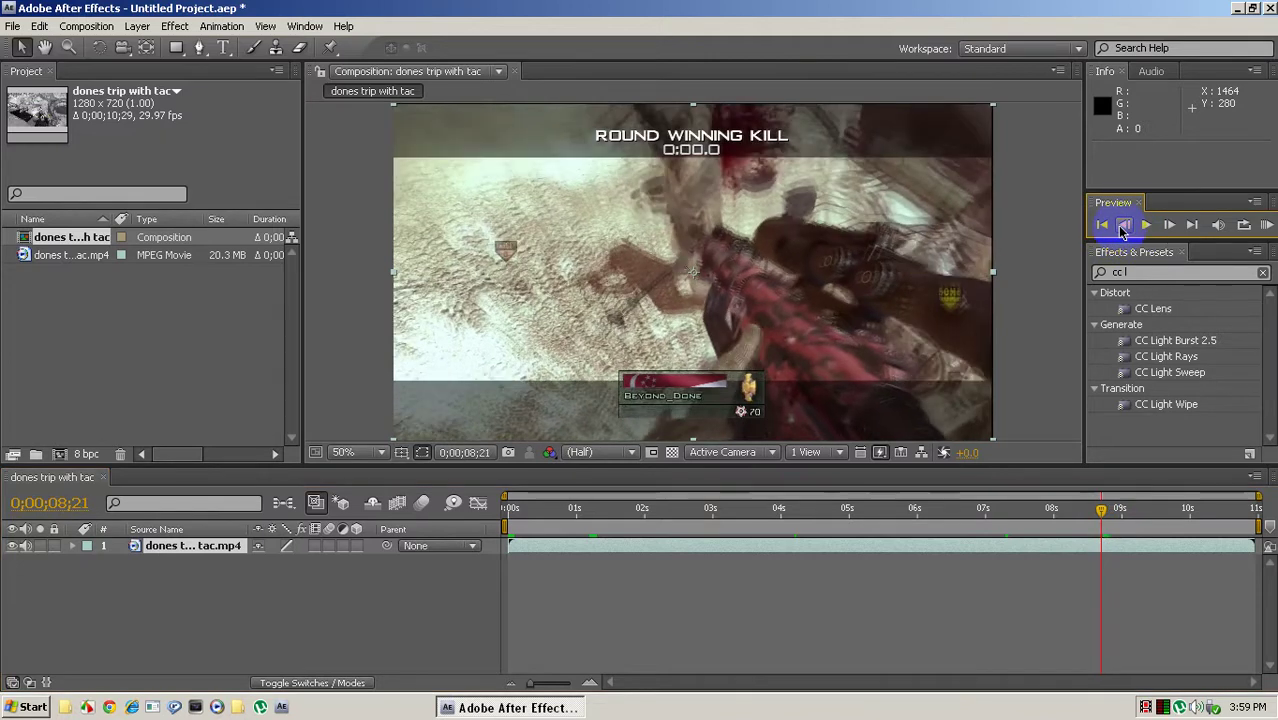
{"action": "left_click", "coordinate": [1123, 226]}
{"action": "left_click", "coordinate": [1124, 226]}
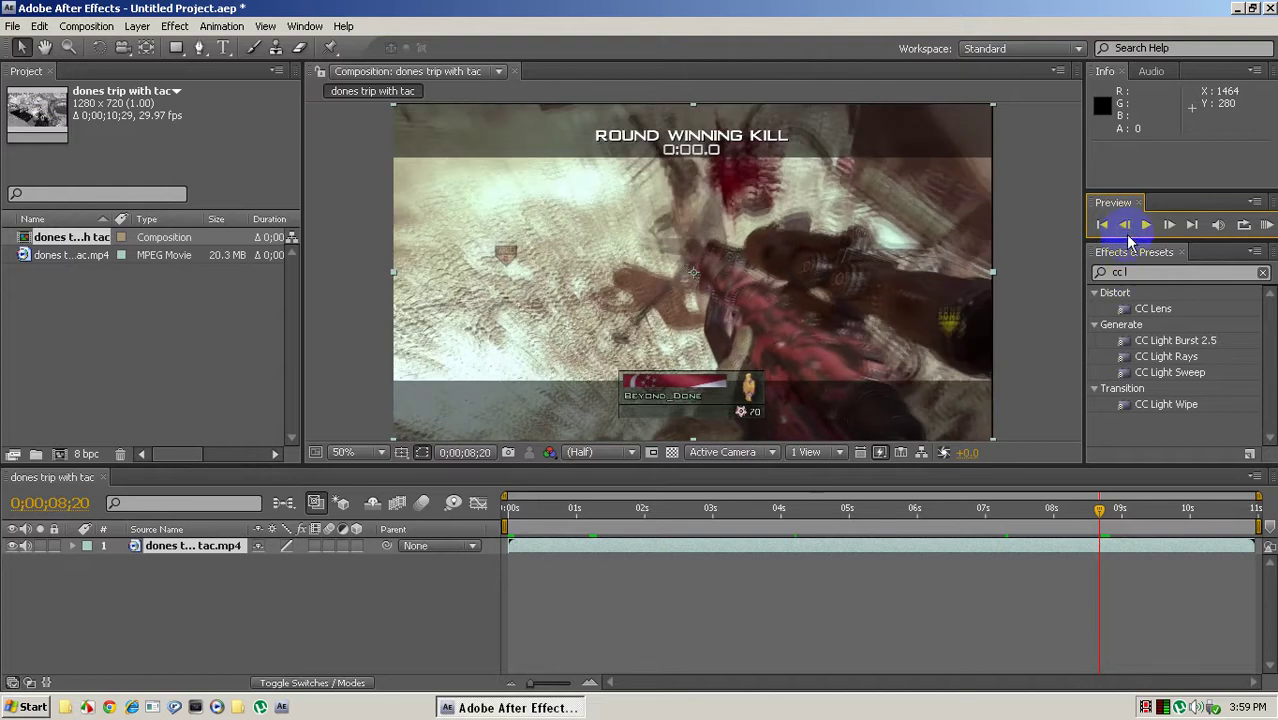
{"action": "left_click", "coordinate": [1124, 226]}
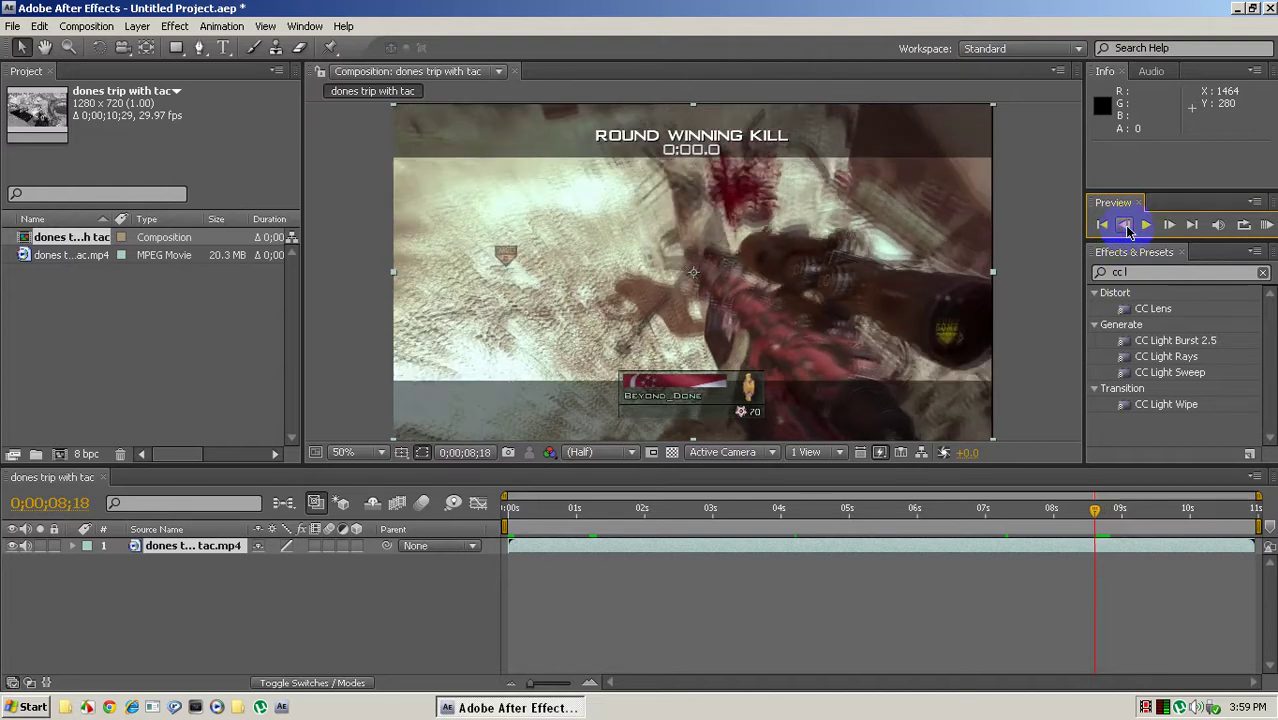
{"action": "left_click", "coordinate": [1125, 226]}
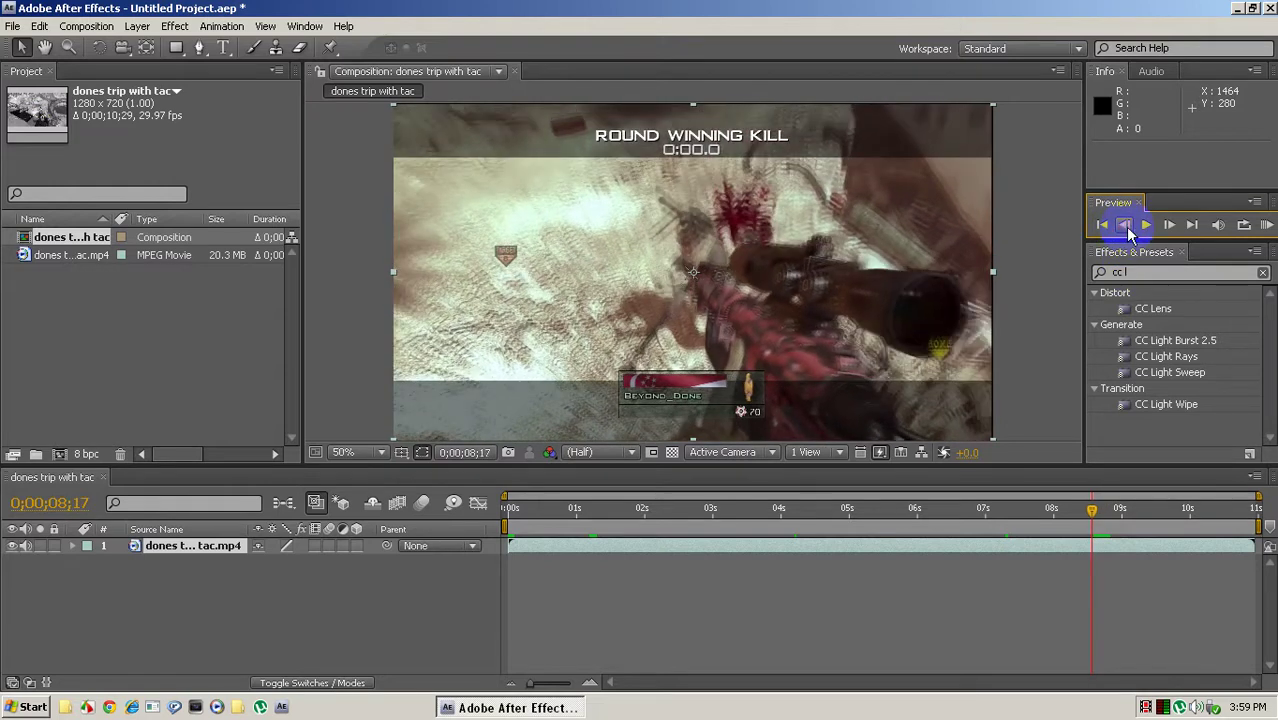
{"action": "left_click", "coordinate": [1125, 226]}
{"action": "left_click", "coordinate": [1125, 226]}
{"action": "left_click", "coordinate": [1125, 226]}
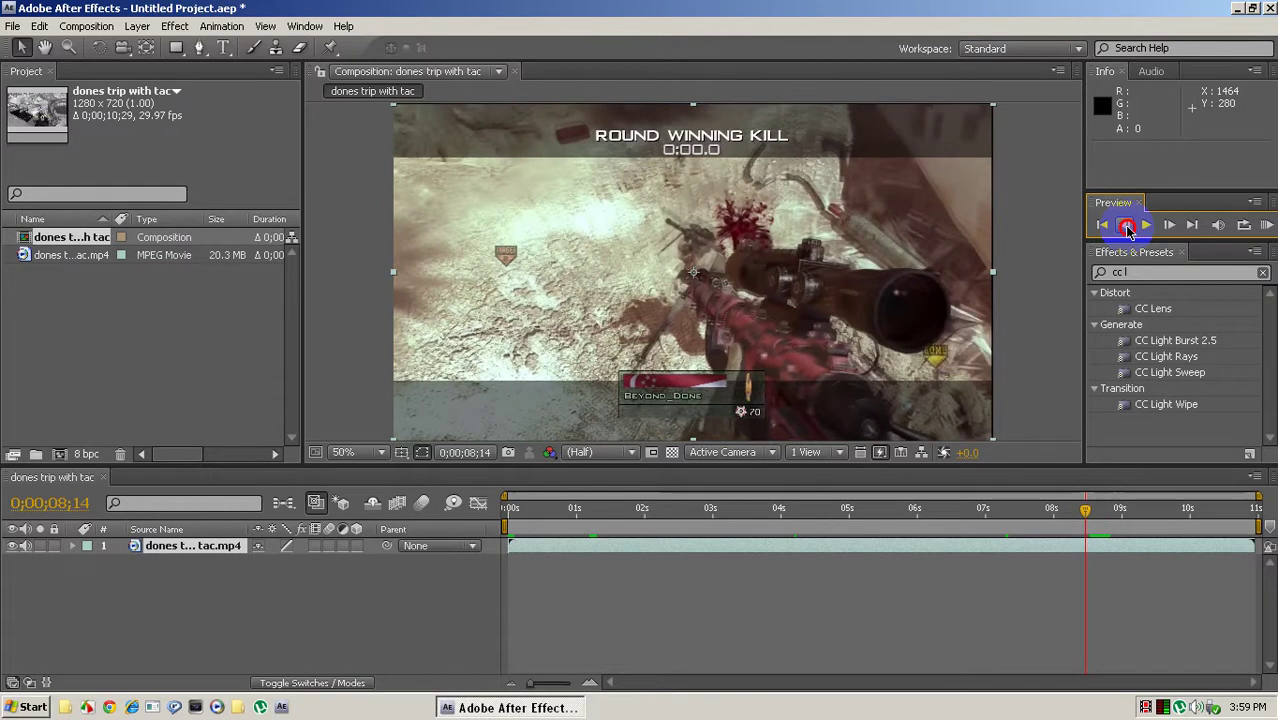
{"action": "left_click", "coordinate": [1125, 226]}
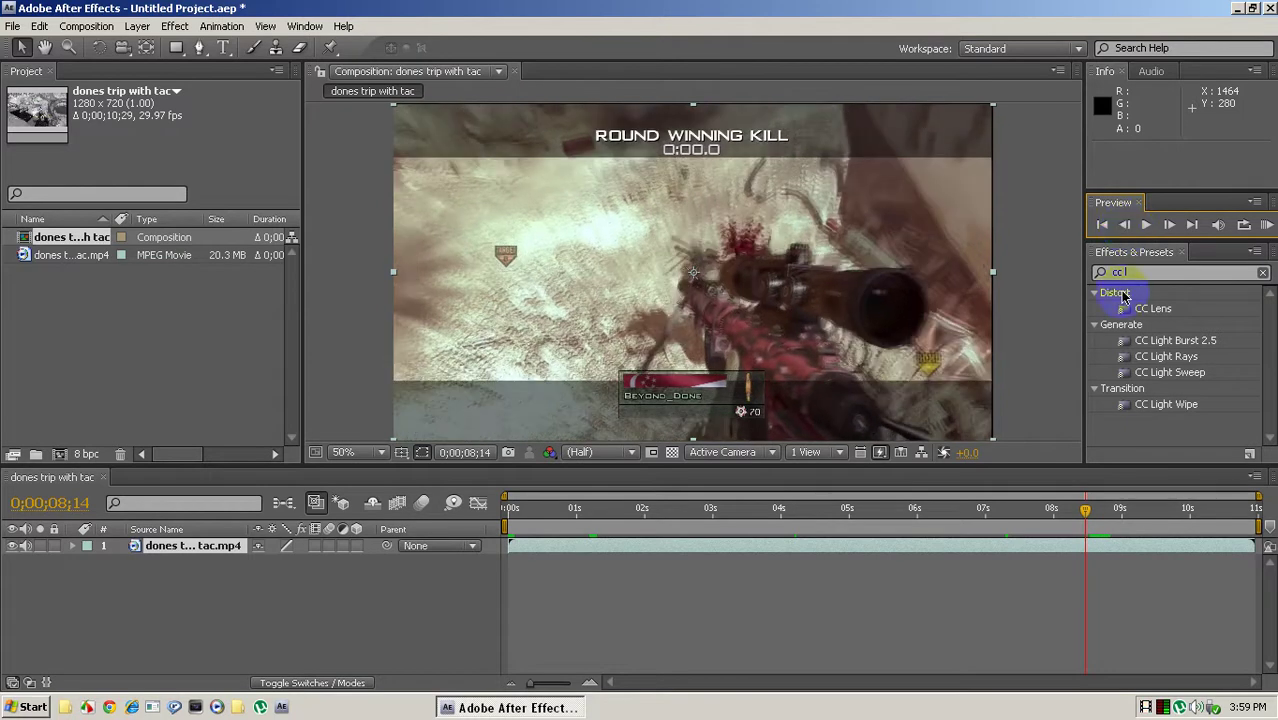
{"action": "left_click", "coordinate": [1123, 227]}
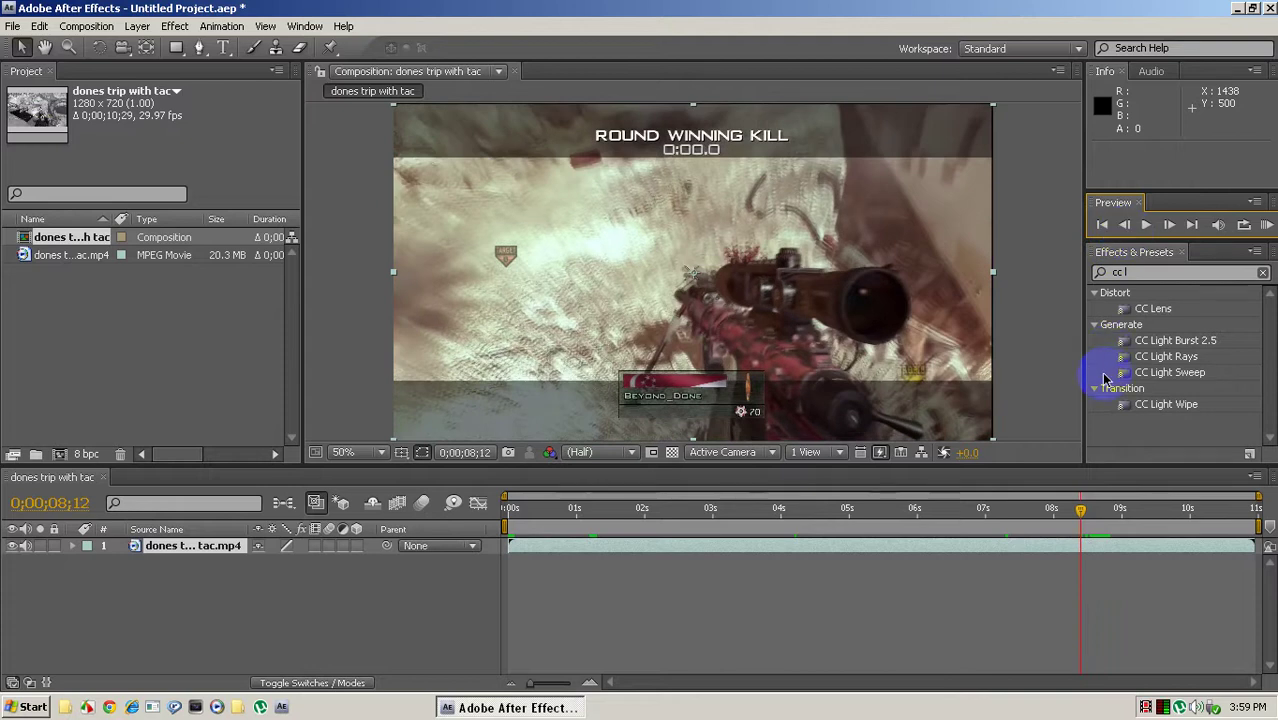
{"action": "left_click", "coordinate": [1125, 226]}
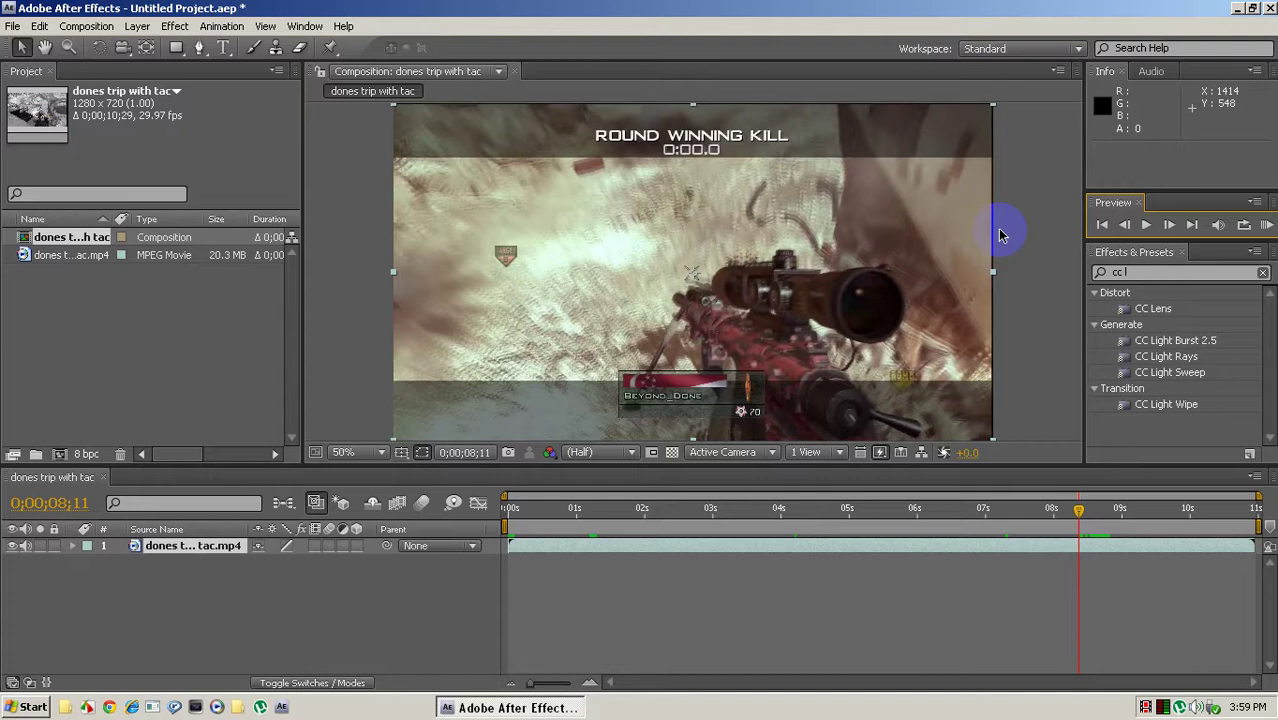
{"action": "left_click", "coordinate": [1123, 225]}
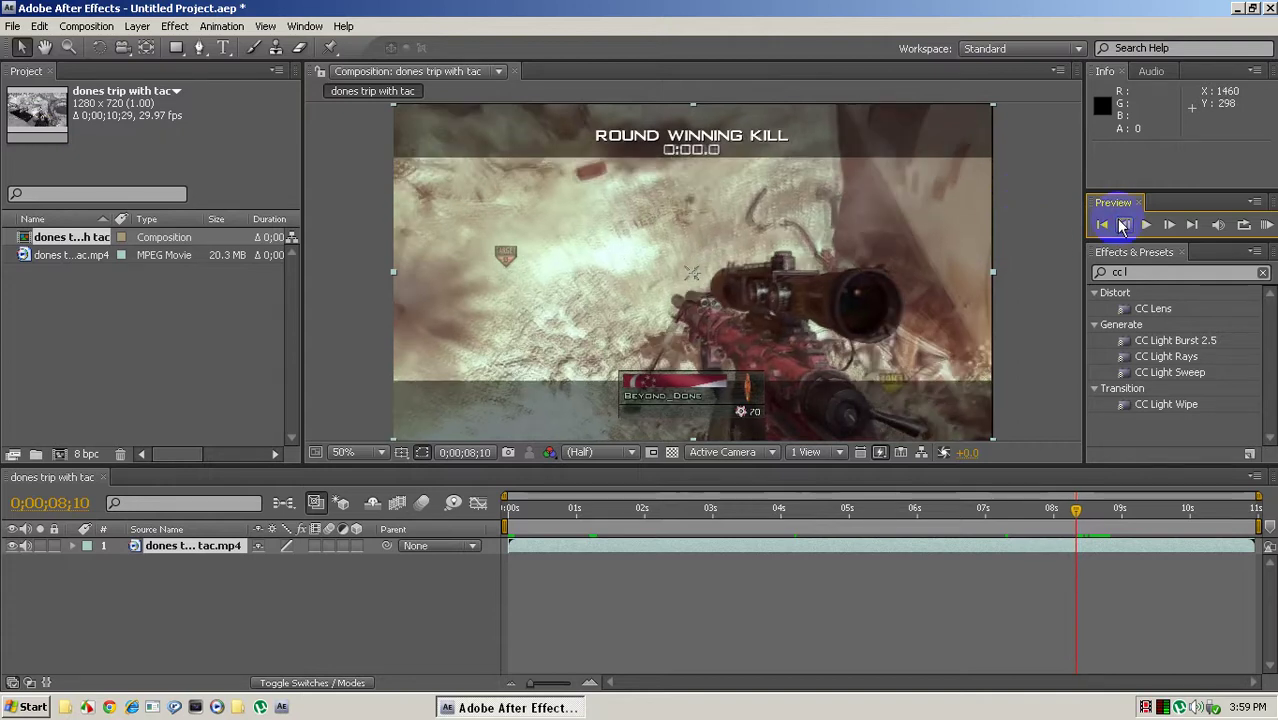
{"action": "left_click", "coordinate": [1123, 227]}
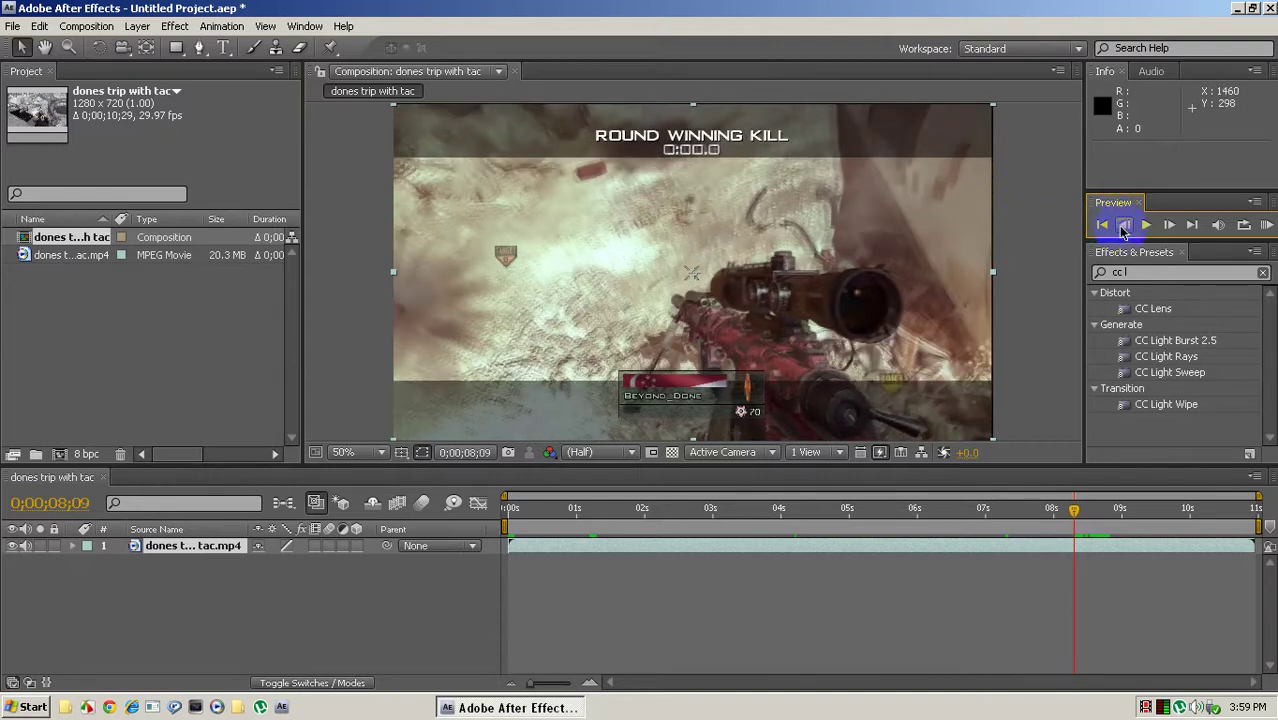
{"action": "left_click", "coordinate": [1123, 227]}
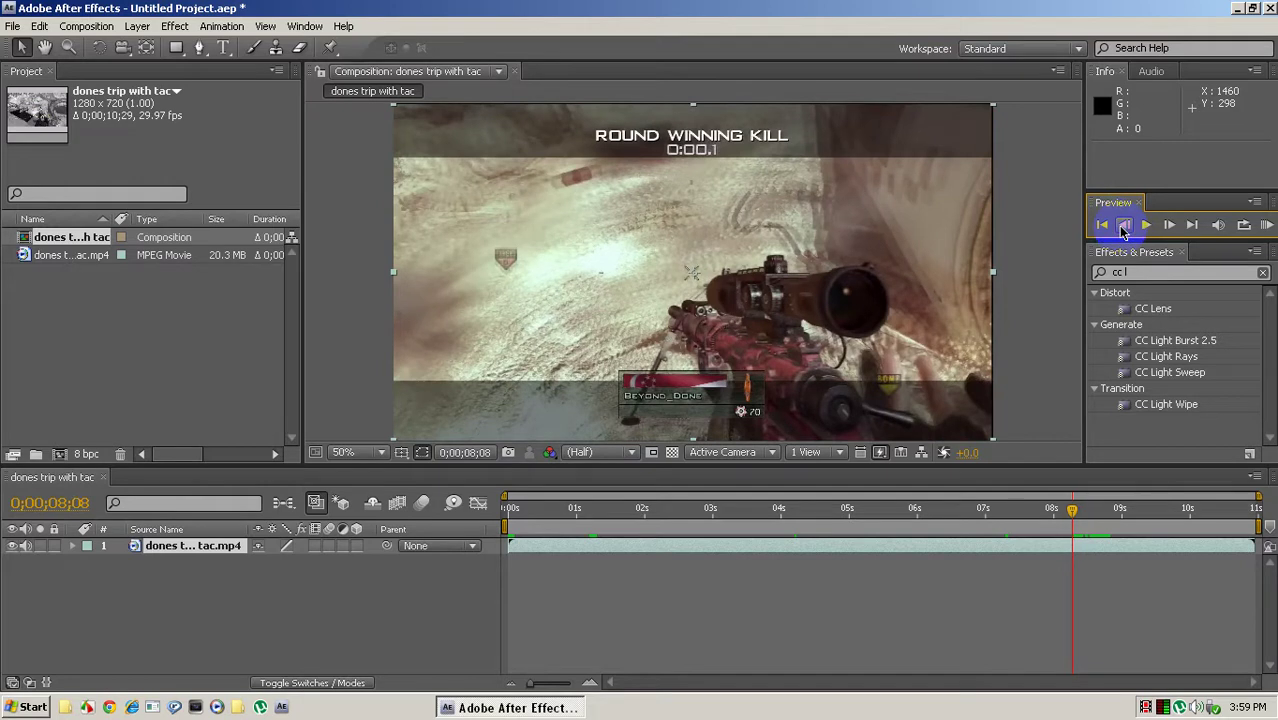
{"action": "left_click", "coordinate": [1123, 227]}
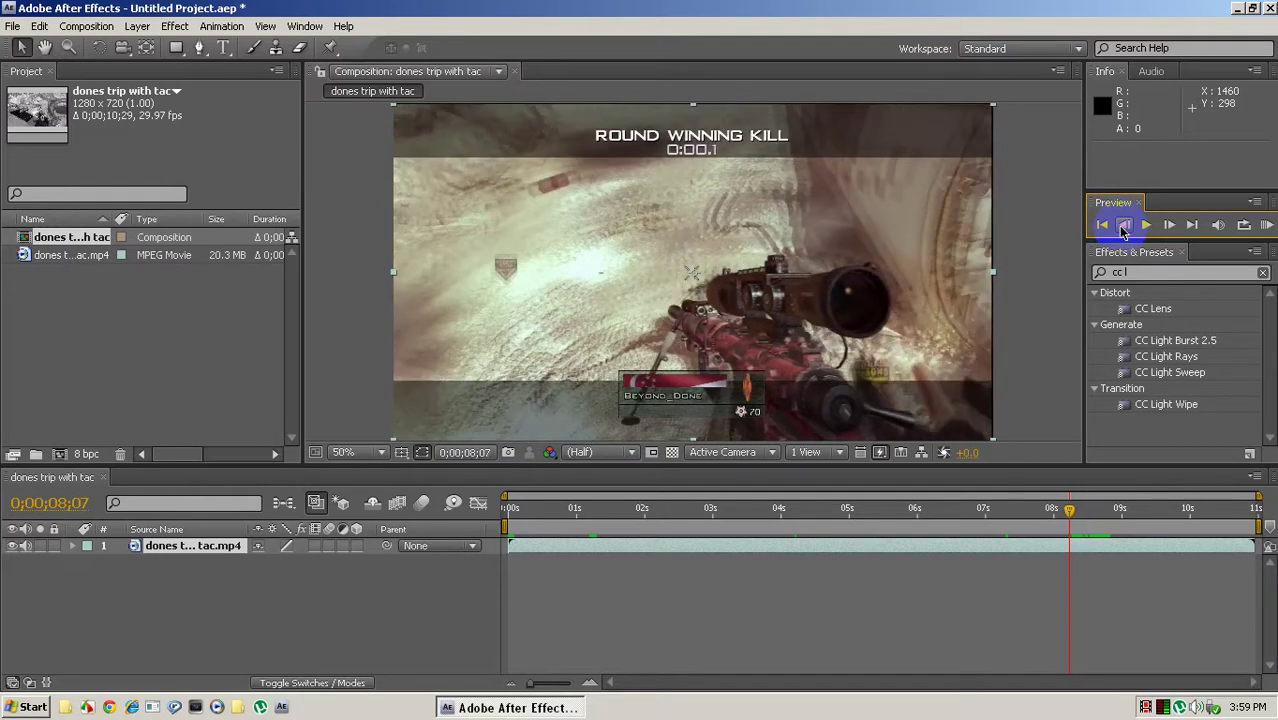
{"action": "left_click", "coordinate": [1123, 227]}
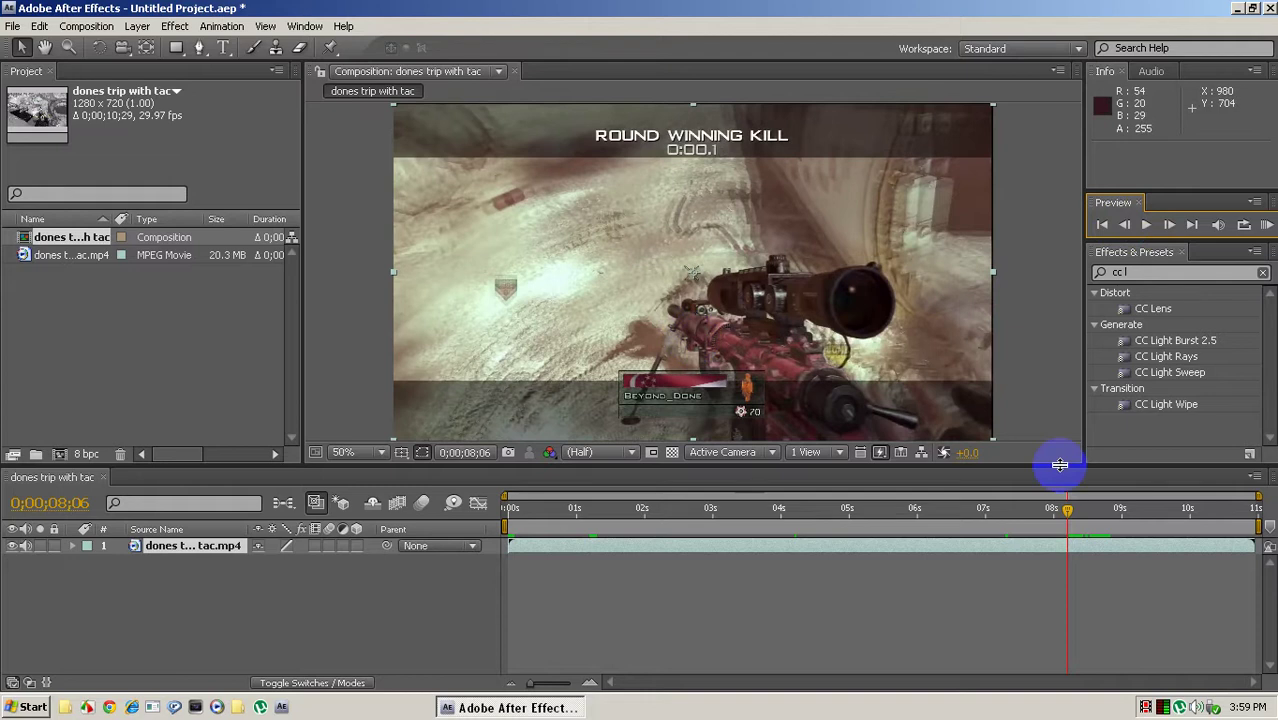
{"action": "left_click", "coordinate": [1124, 226]}
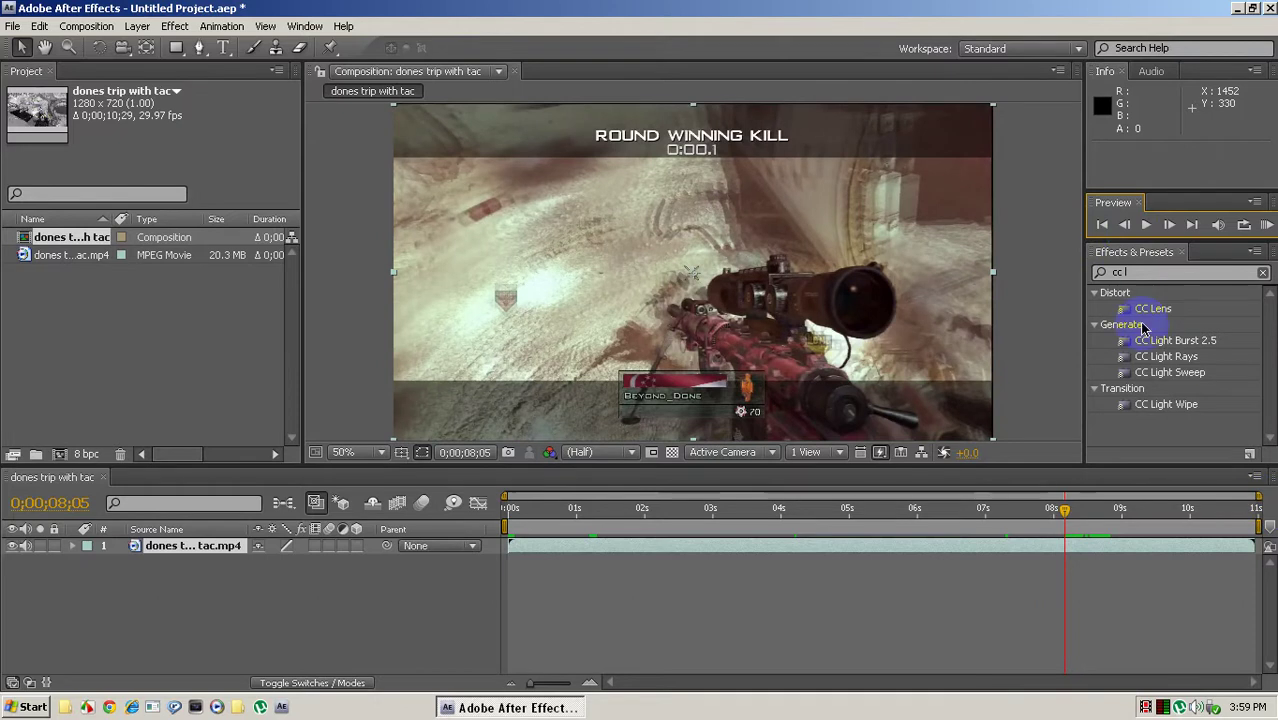
Apply CC Lens to the gameplay layer, set Size to 500 and keyframe it at 0;00;08;05
{"action": "left_click_drag", "start_coordinate": [1153, 309], "coordinate": [685, 297]}
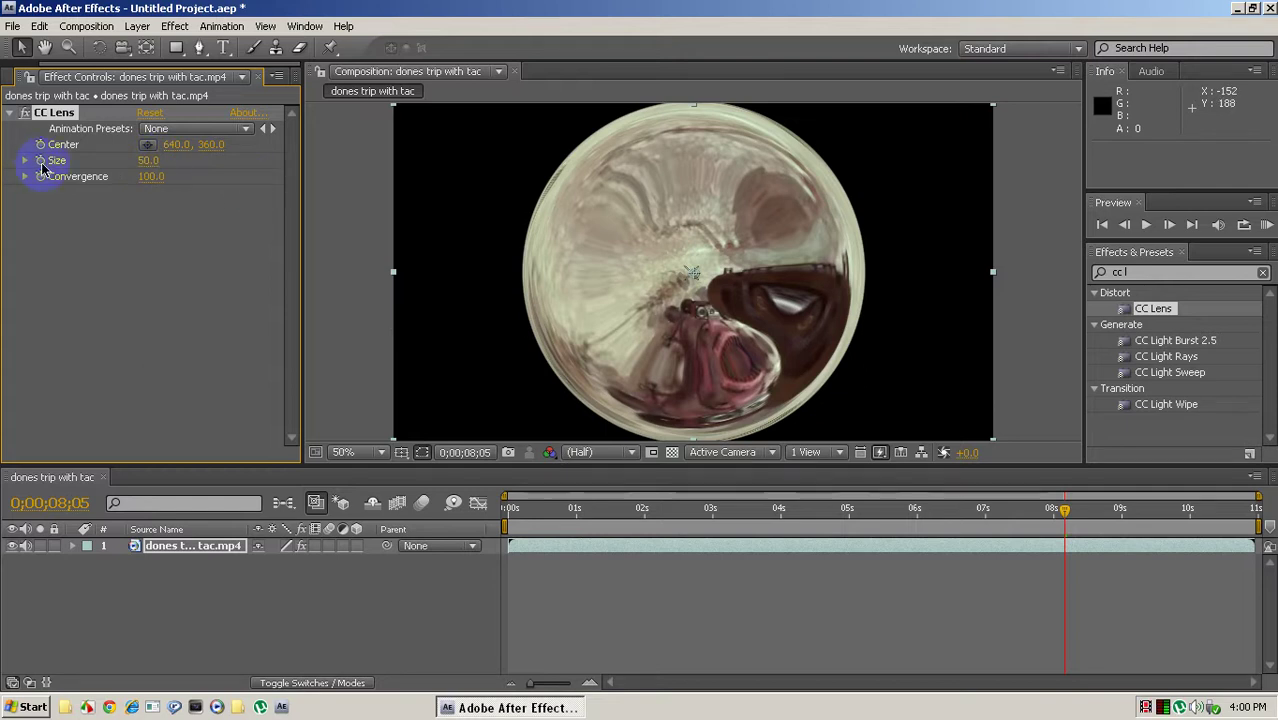
{"action": "left_click", "coordinate": [150, 160]}
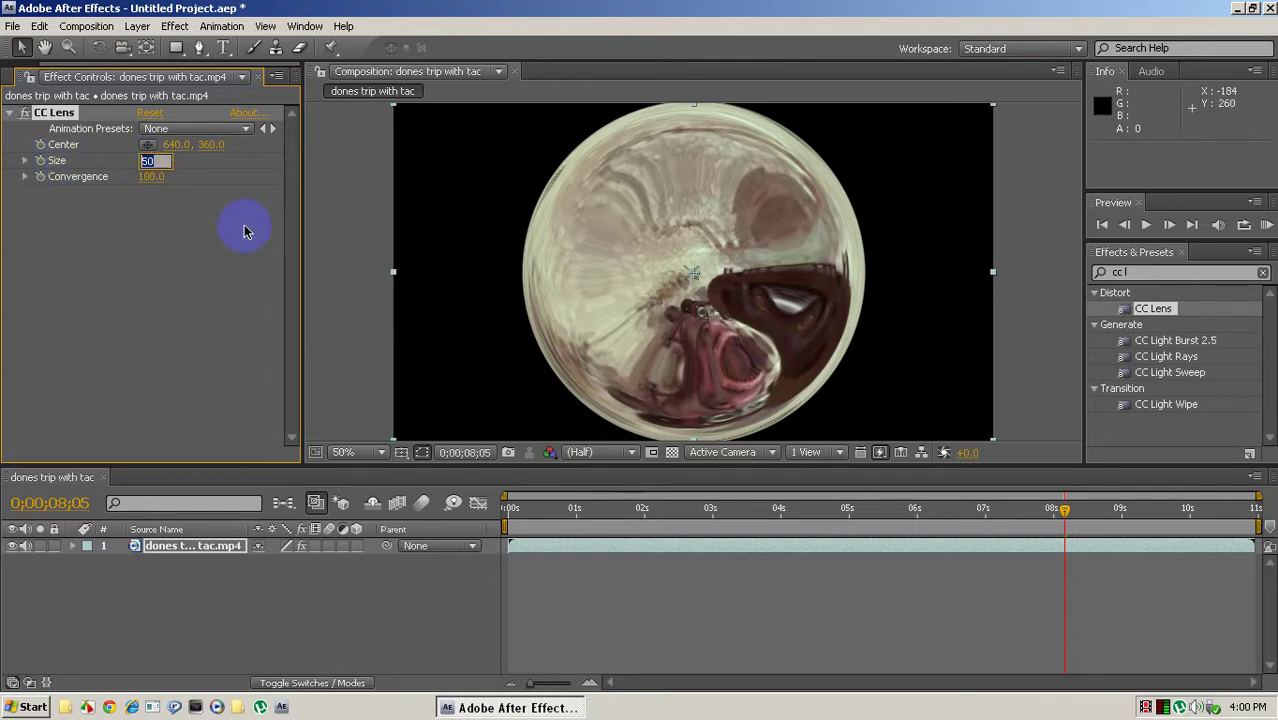
{"action": "type", "text": "500"}
{"action": "key", "text": "Return"}
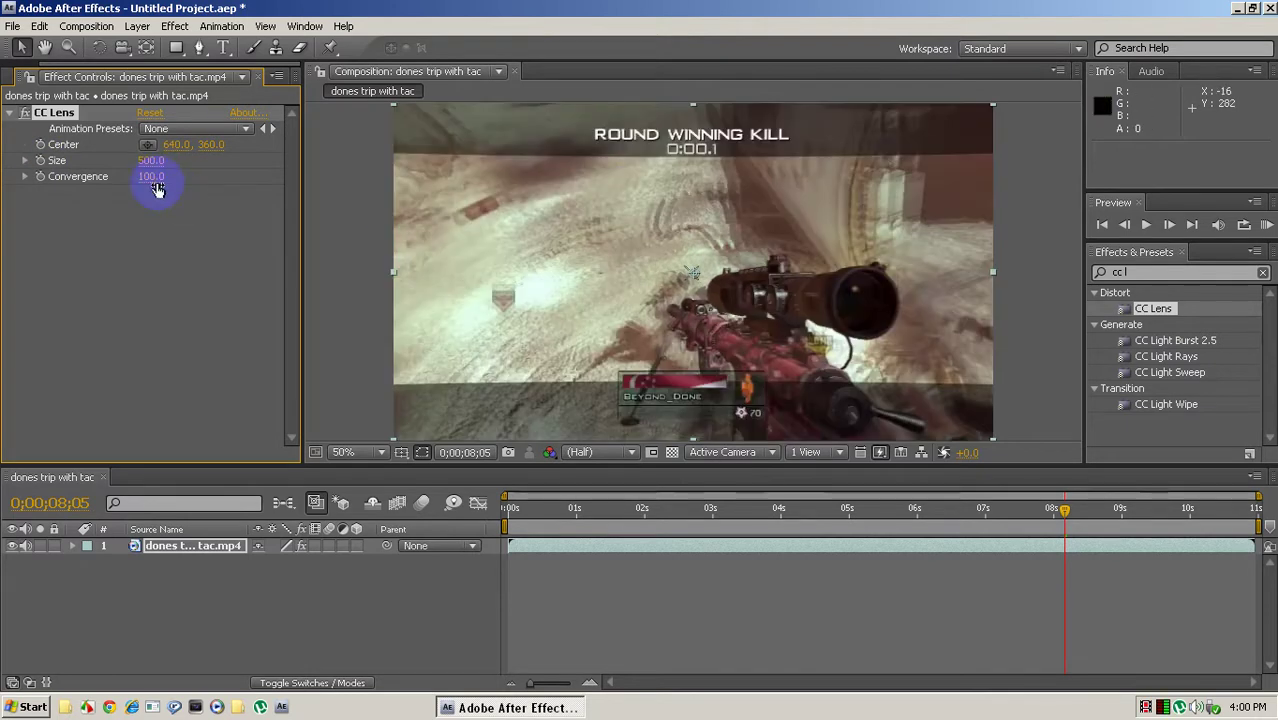
{"action": "left_click", "coordinate": [40, 162]}
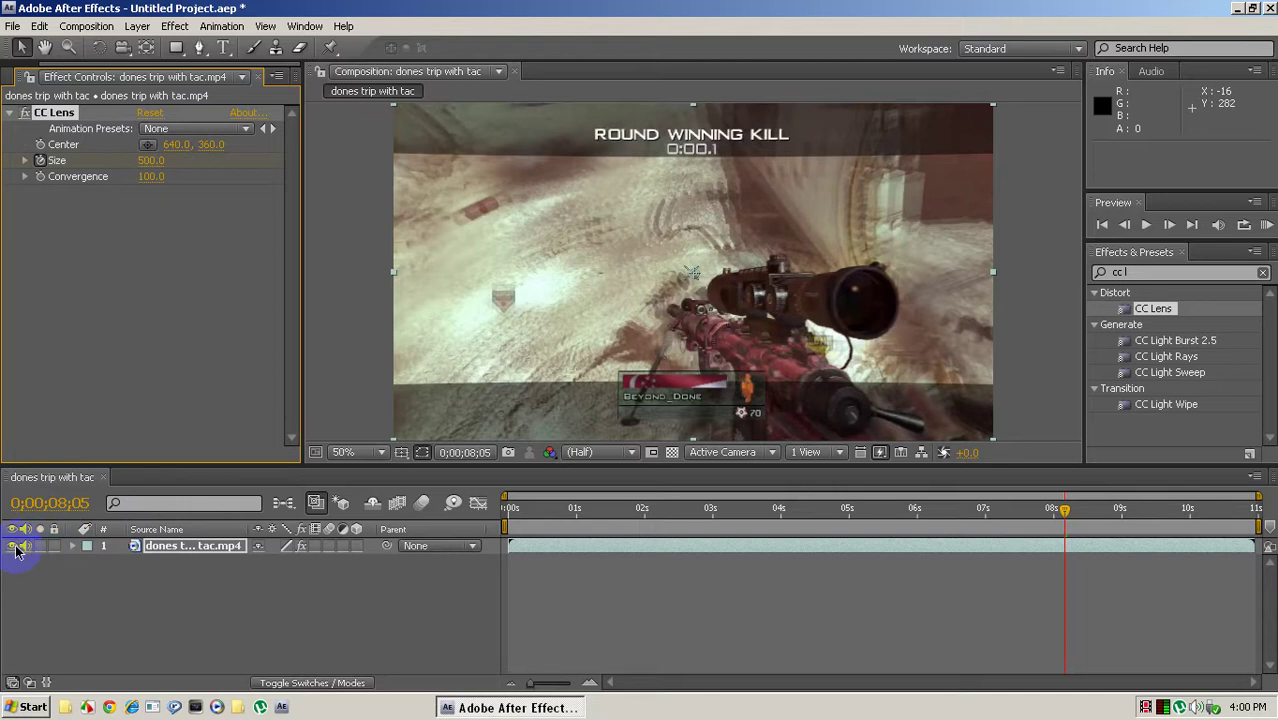
Reveal the CC Lens properties in the timeline and review the Size keyframe around 0;00;08;05
{"action": "left_click", "coordinate": [71, 548]}
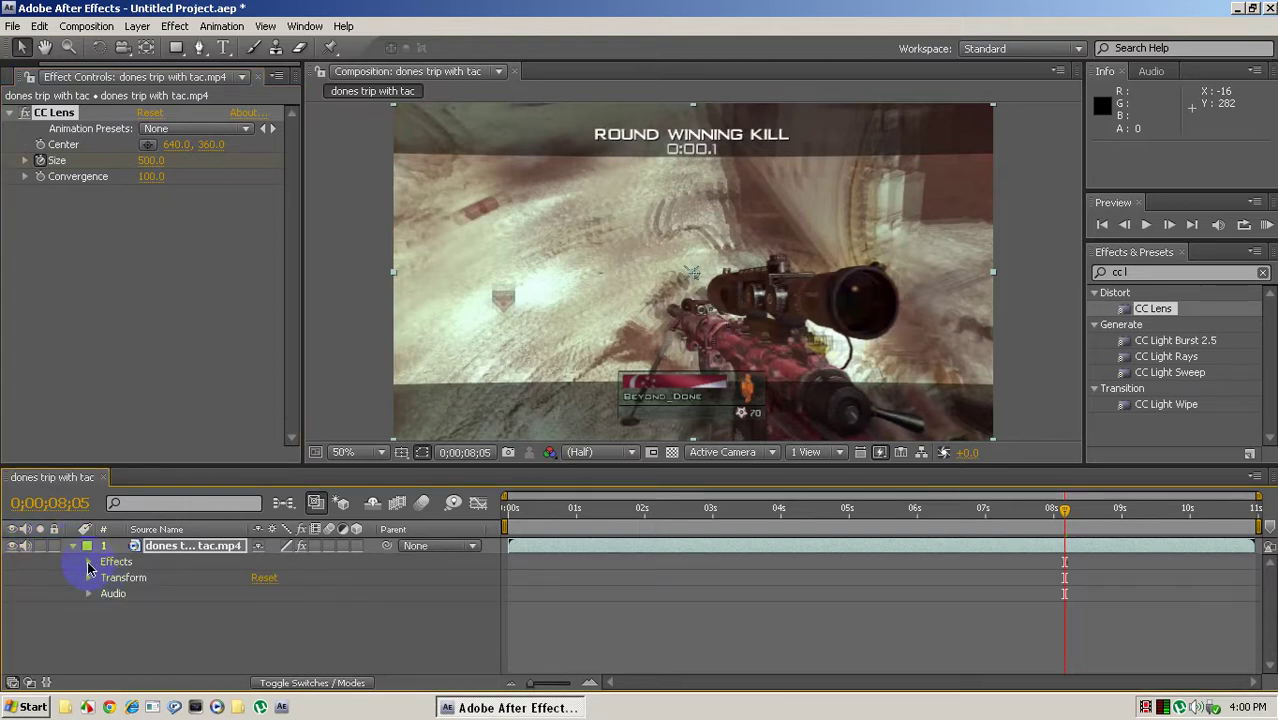
{"action": "left_click", "coordinate": [88, 561]}
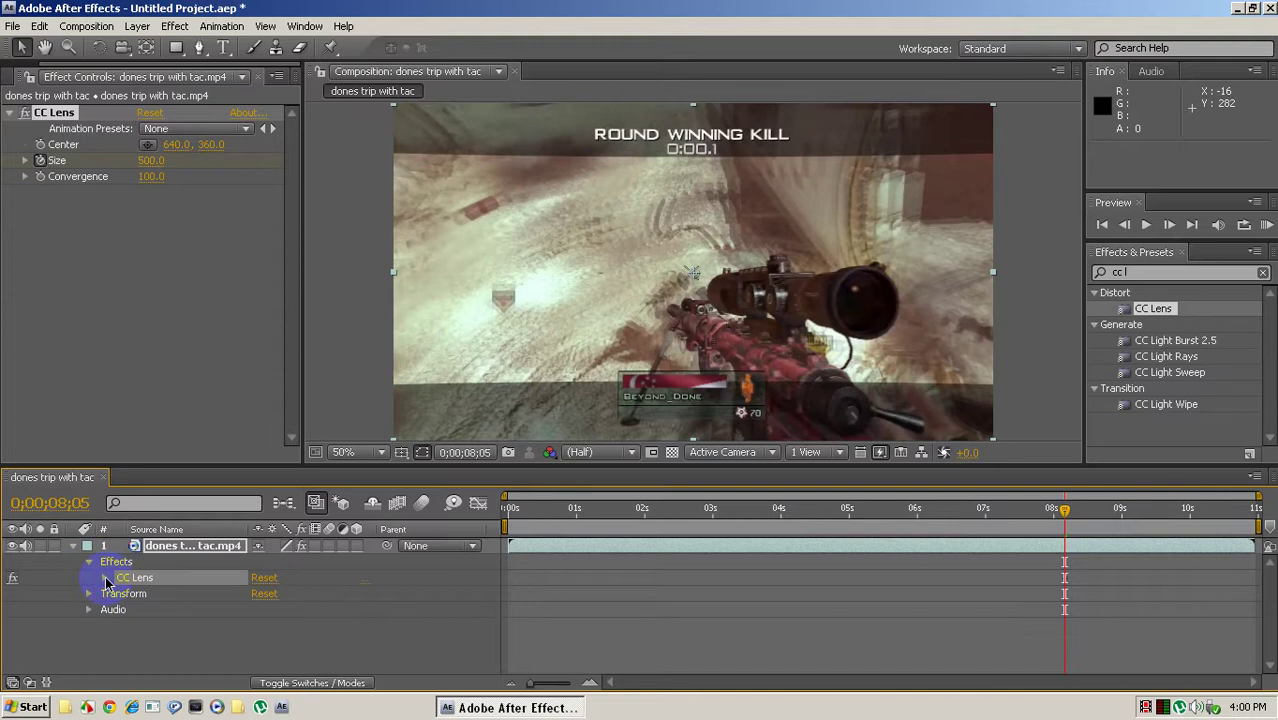
{"action": "left_click", "coordinate": [107, 578]}
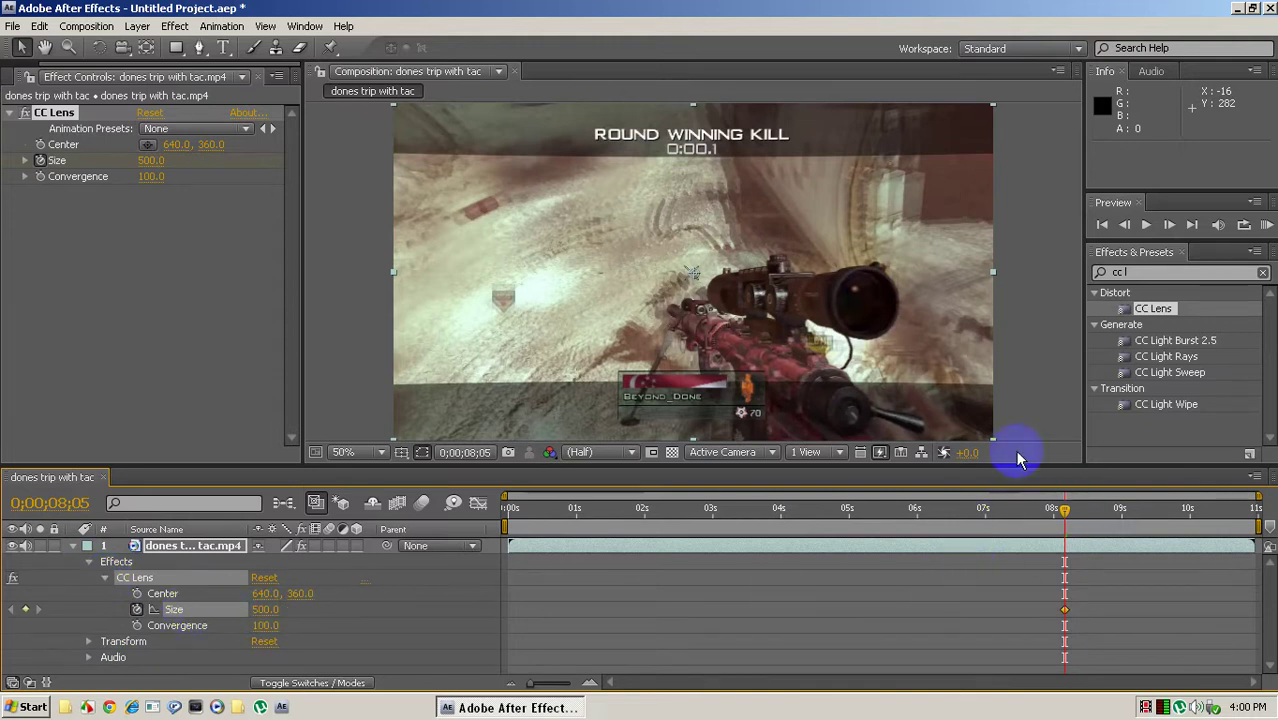
{"action": "left_click", "coordinate": [1064, 609]}
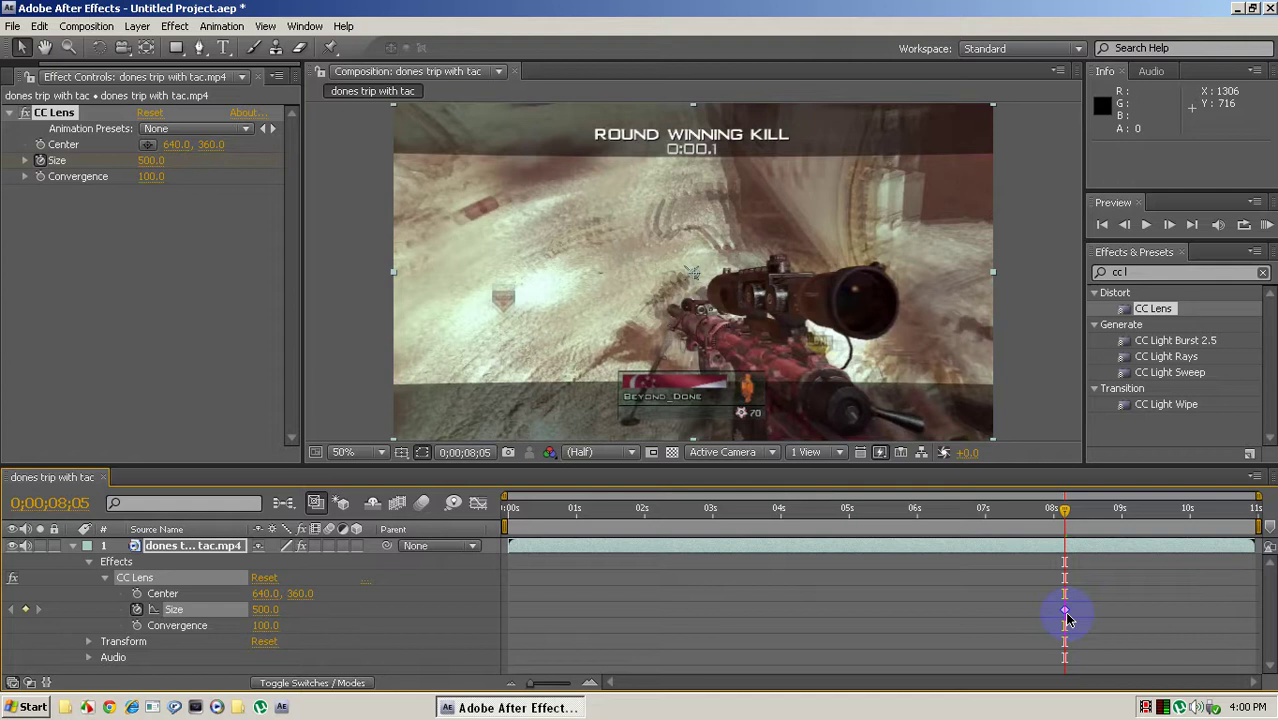
{"action": "left_click_drag", "start_coordinate": [1062, 510], "coordinate": [1022, 518]}
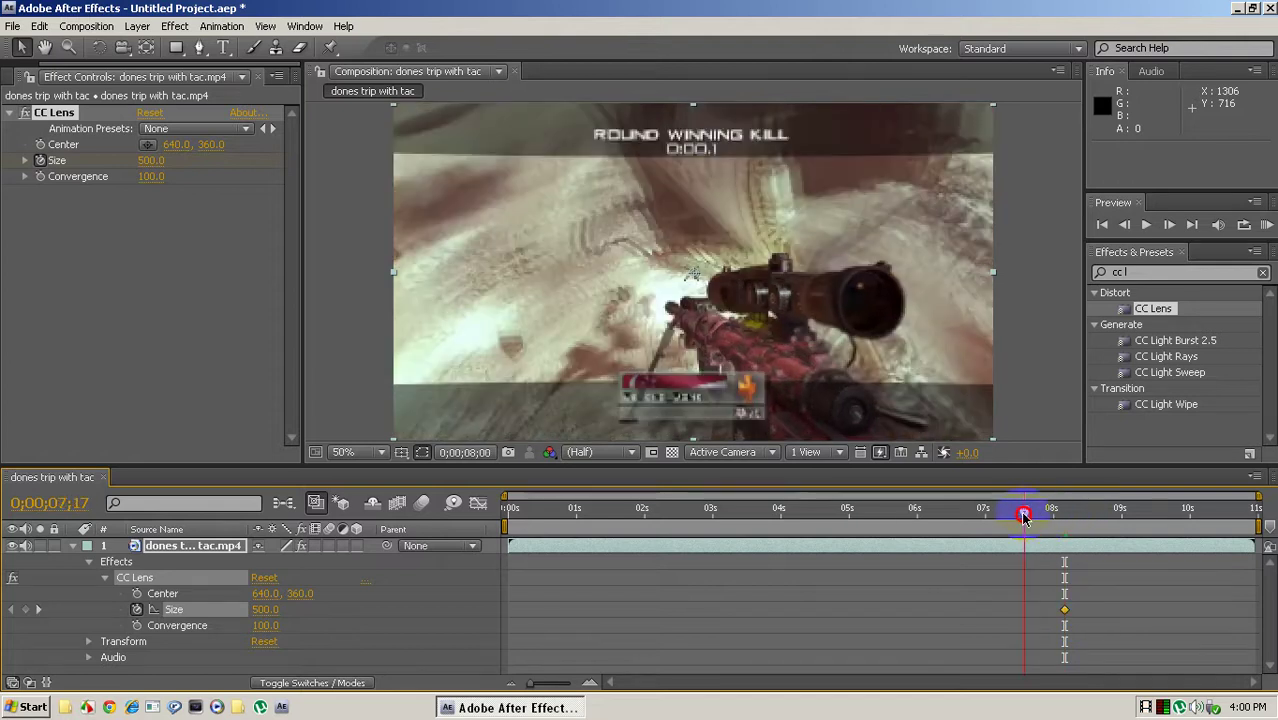
{"action": "left_click", "coordinate": [1030, 513]}
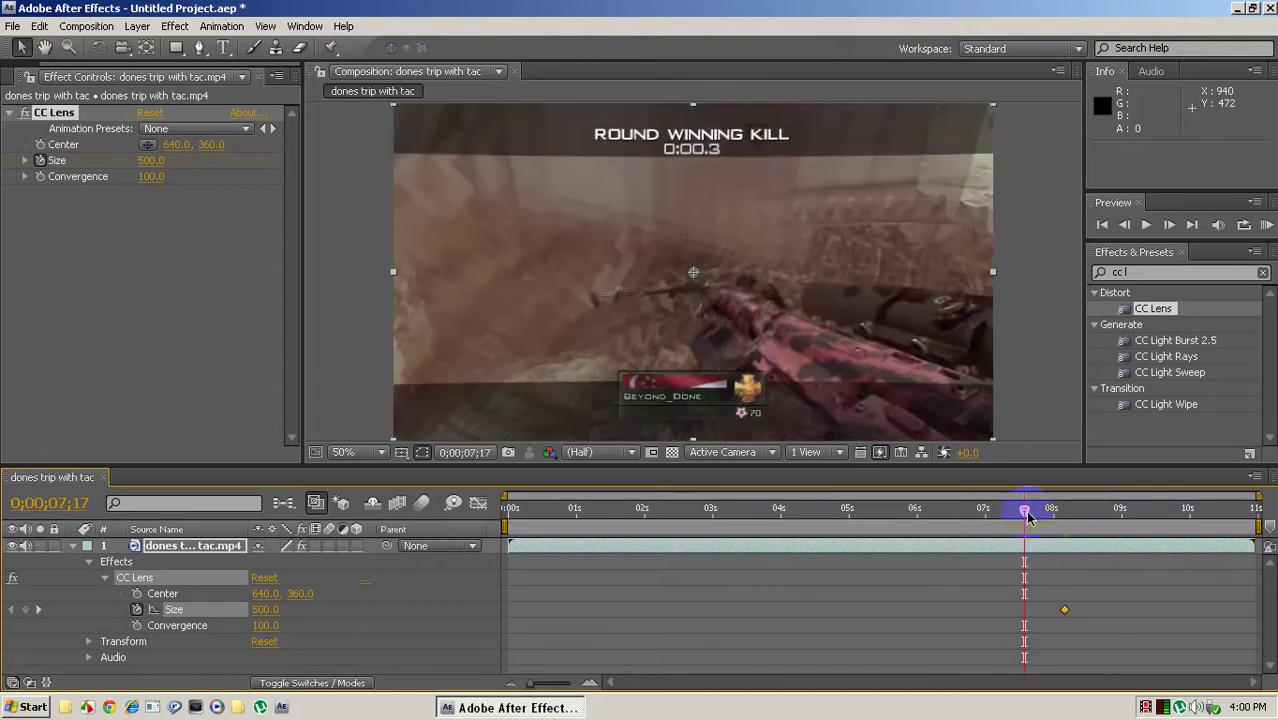
{"action": "left_click_drag", "start_coordinate": [1030, 515], "coordinate": [1066, 524]}
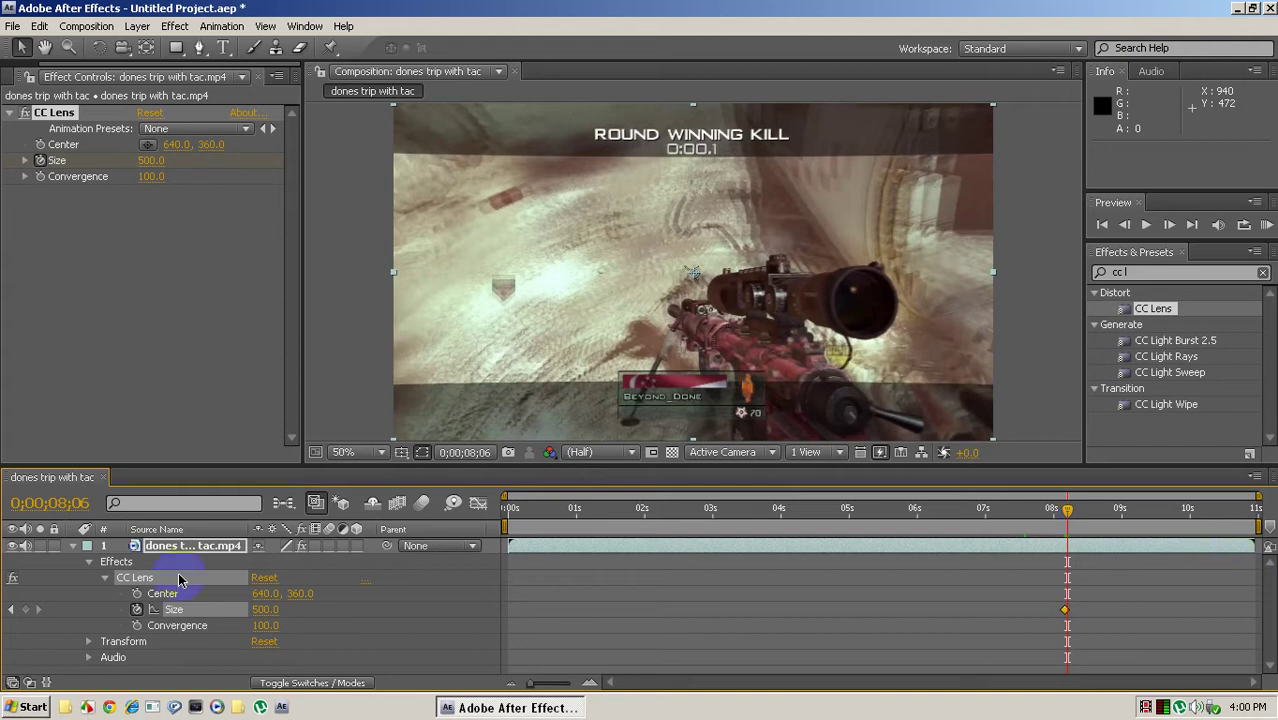
At 0;00;08;06 set the CC Lens Size keyframe to 90, then change it to 110
{"action": "left_click", "coordinate": [269, 610]}
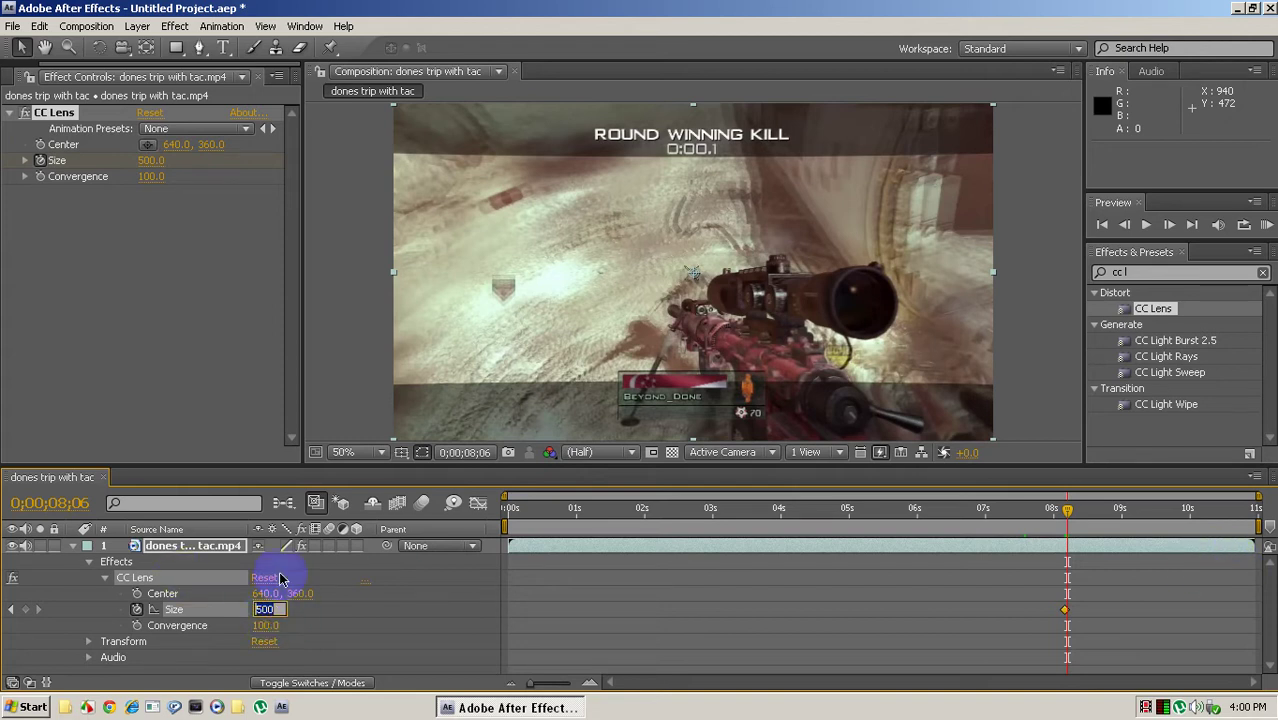
{"action": "type", "text": "90"}
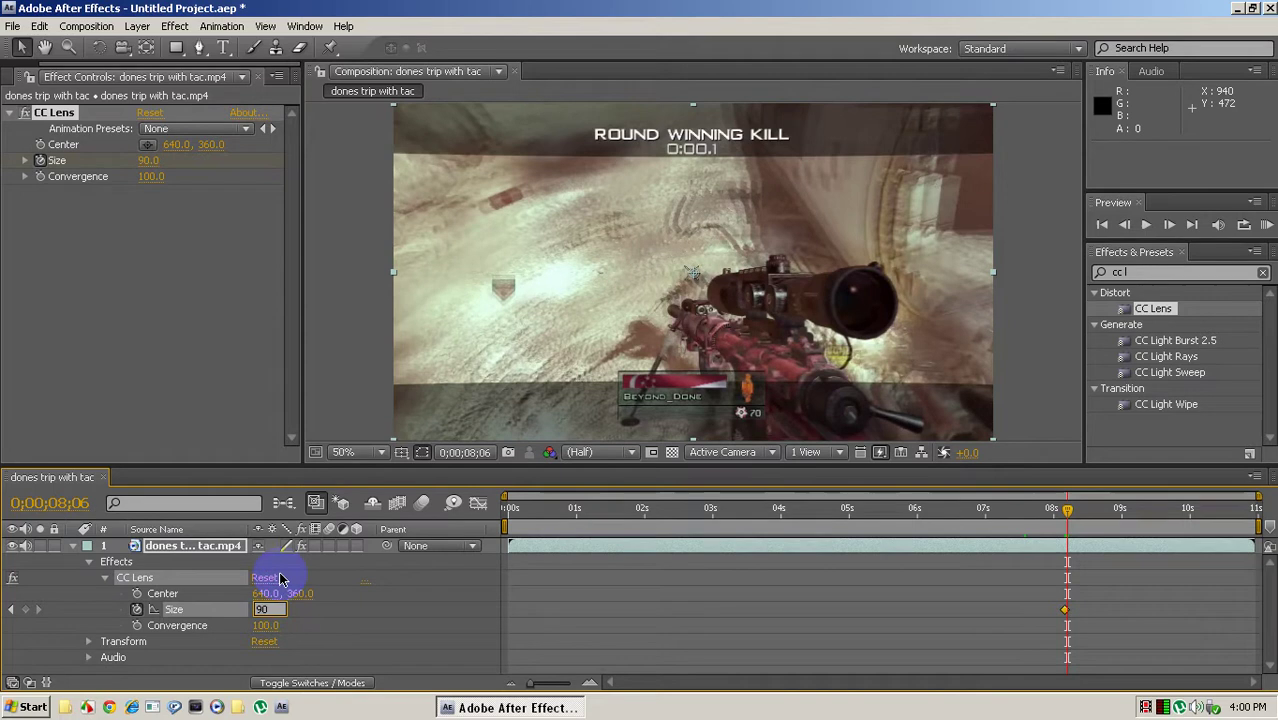
{"action": "key", "text": "Return"}
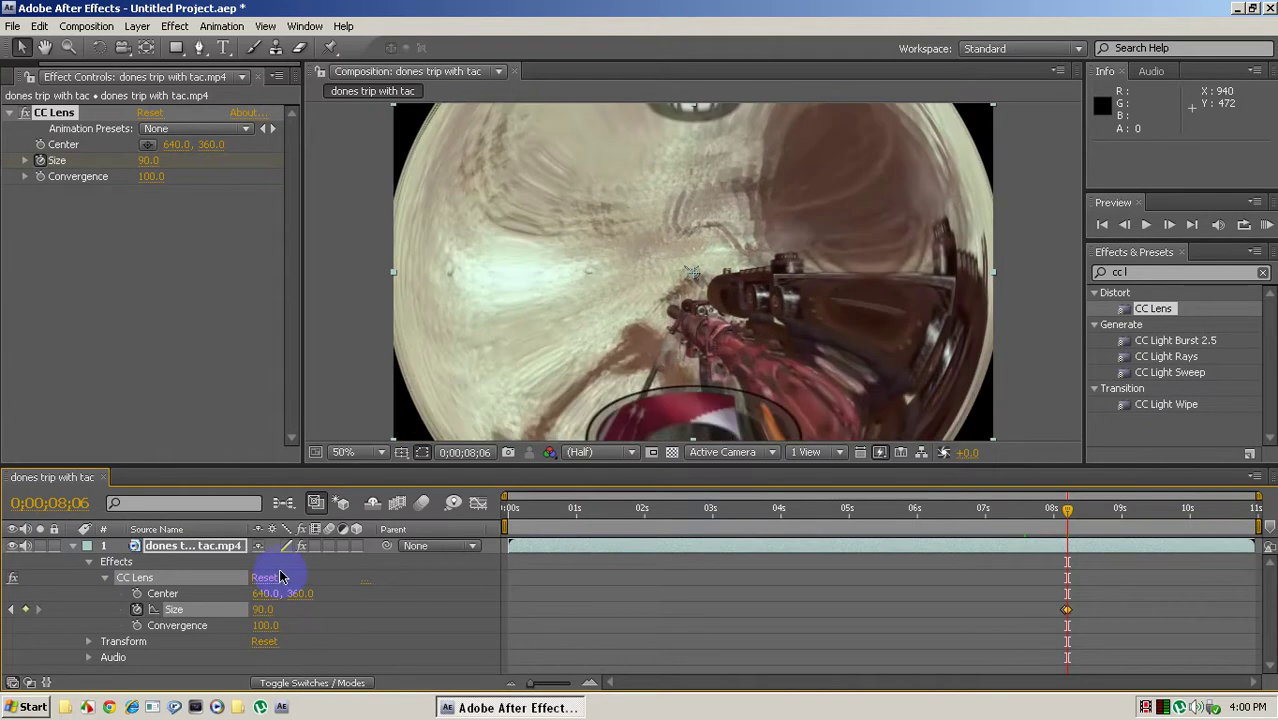
{"action": "left_click", "coordinate": [265, 609]}
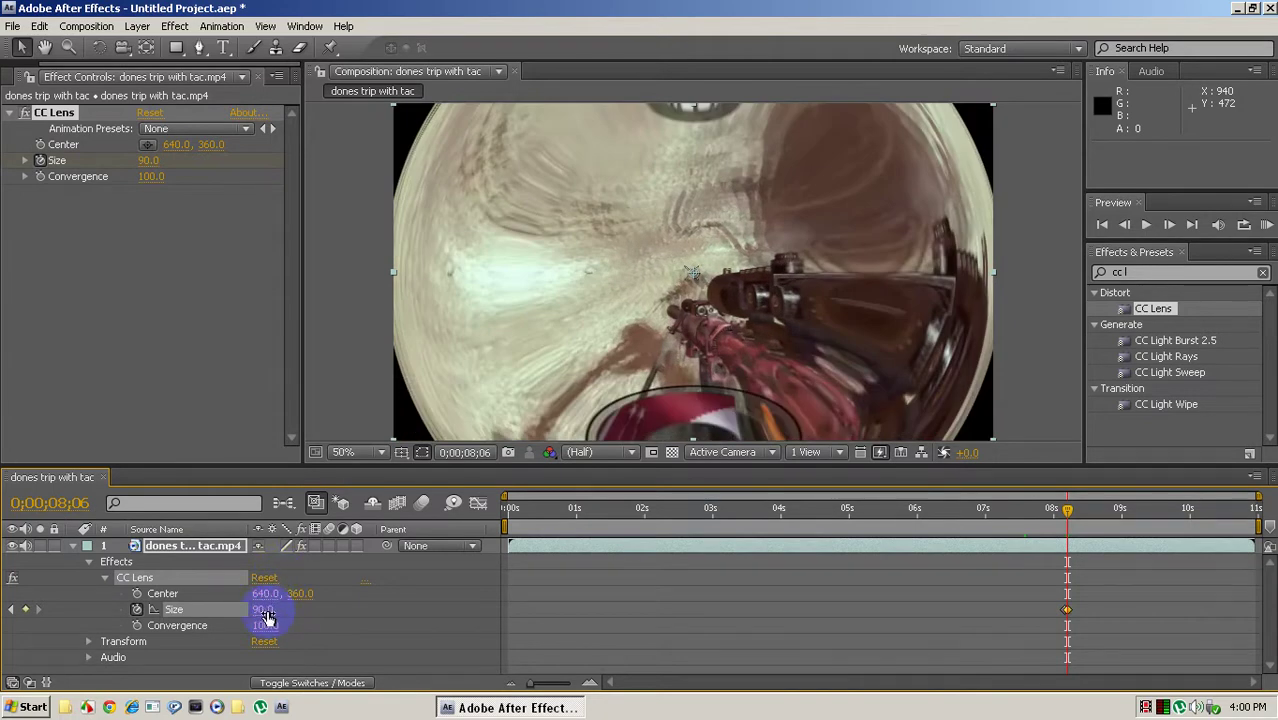
{"action": "type", "text": "1"}
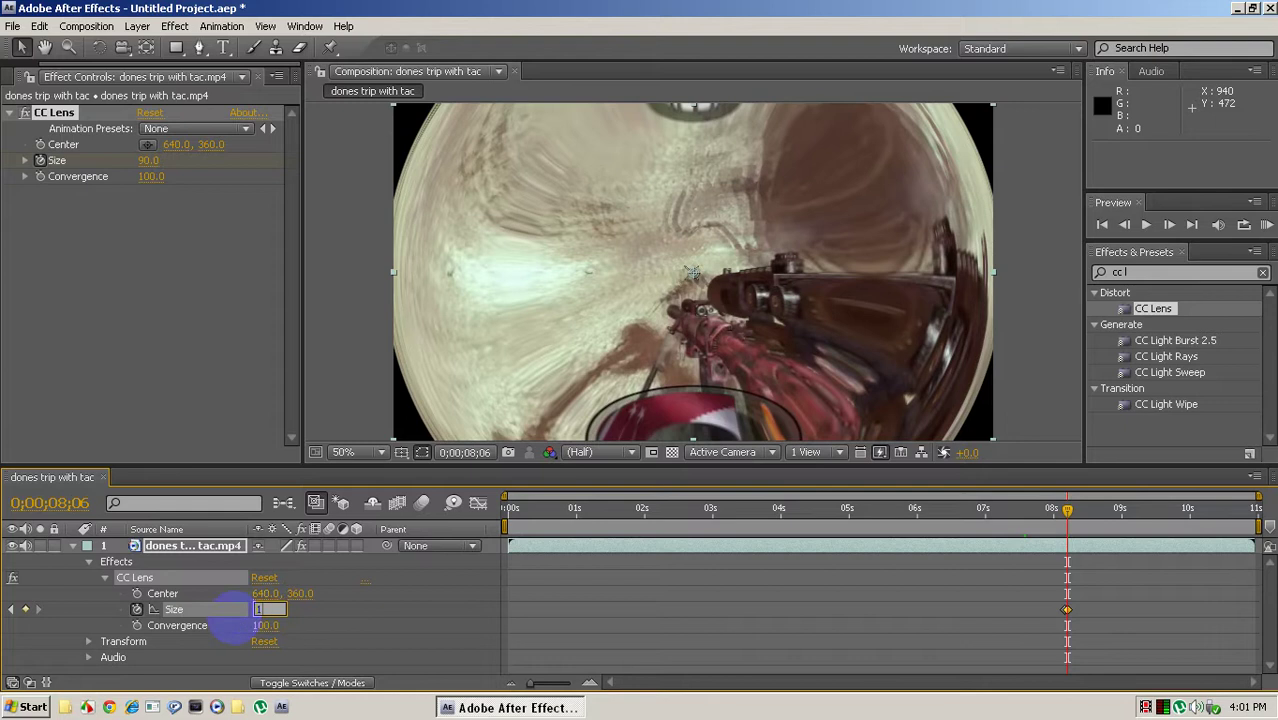
{"action": "type", "text": "1"}
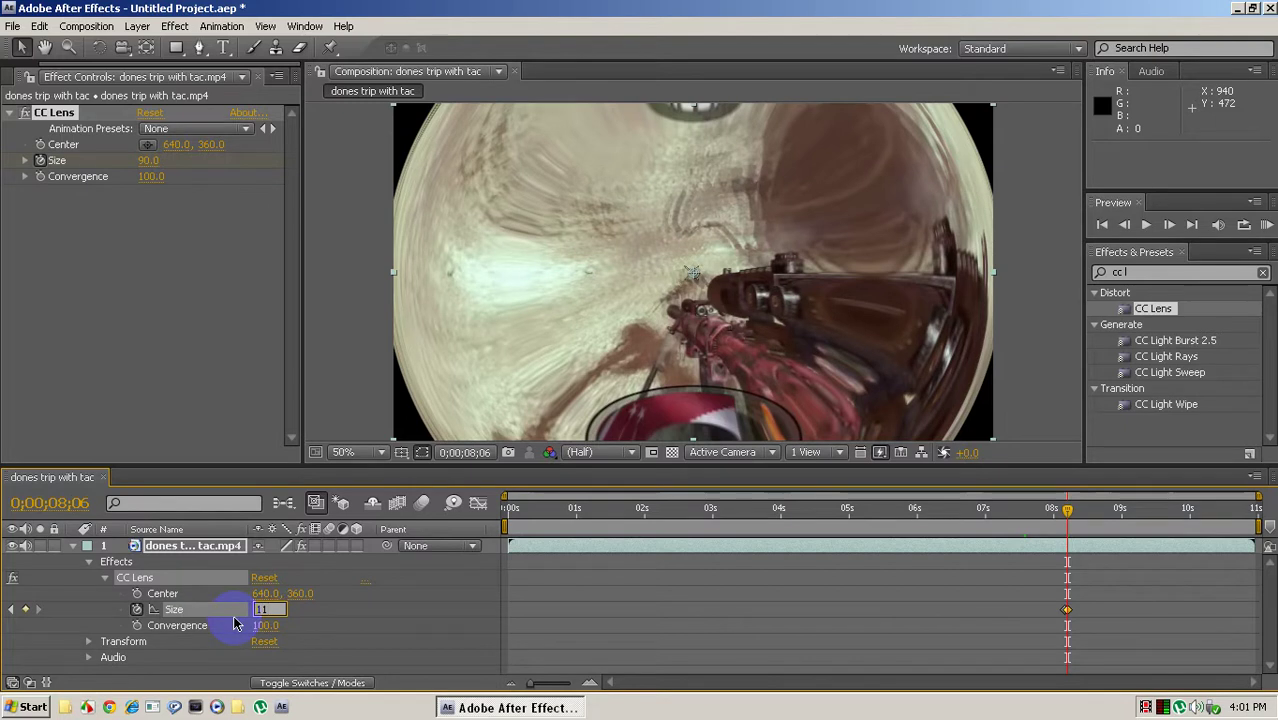
{"action": "type", "text": "0"}
{"action": "key", "text": "Return"}
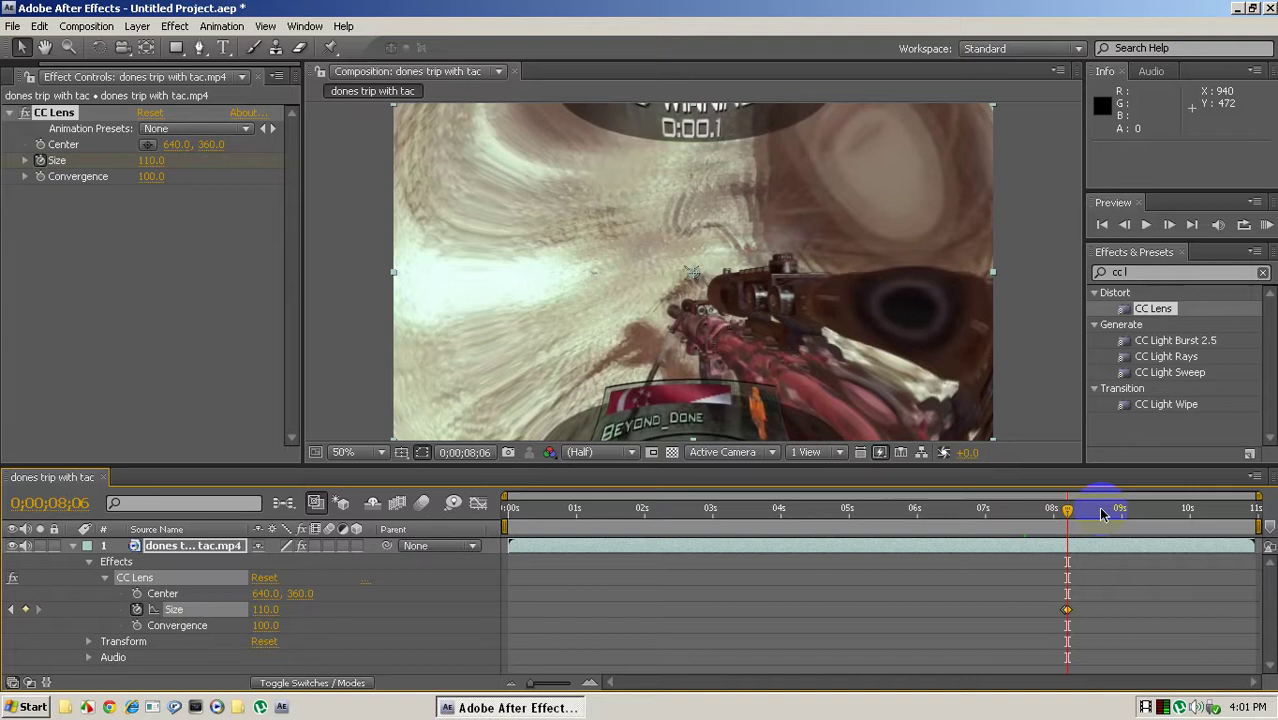
{"action": "left_click_drag", "start_coordinate": [1069, 516], "coordinate": [1106, 509]}
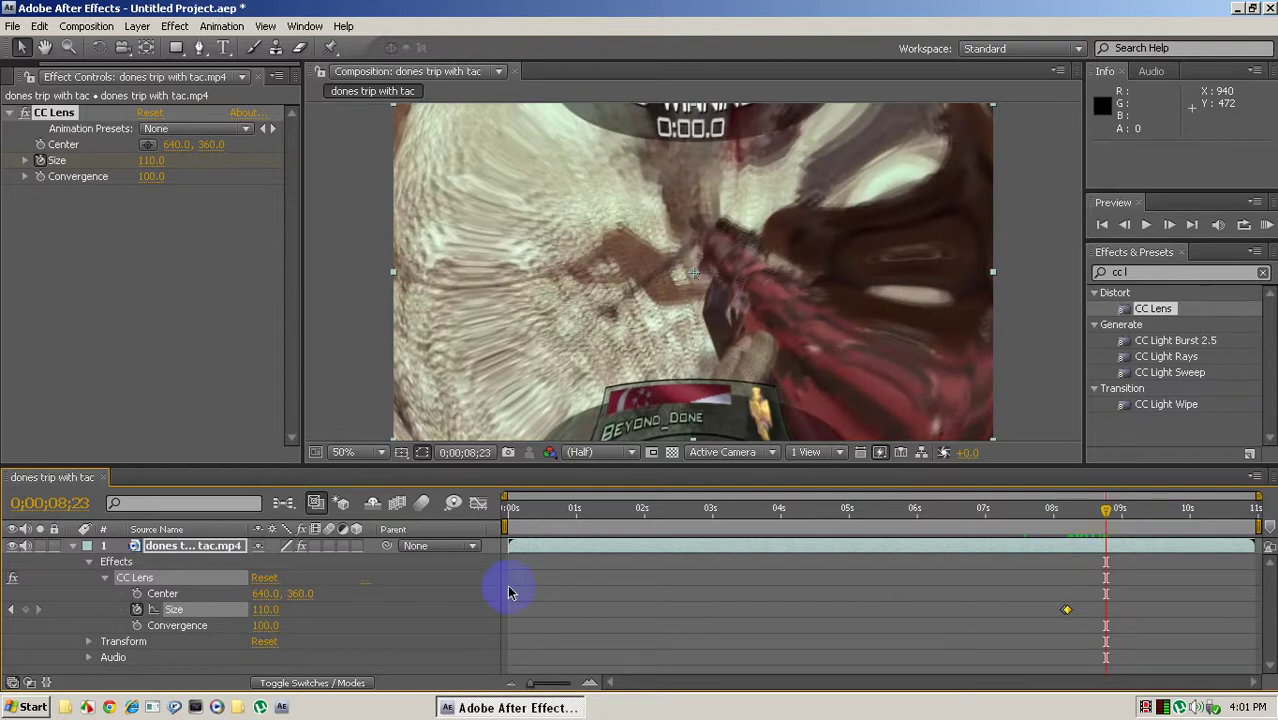
{"action": "left_click", "coordinate": [268, 612]}
{"action": "type", "text": "500"}
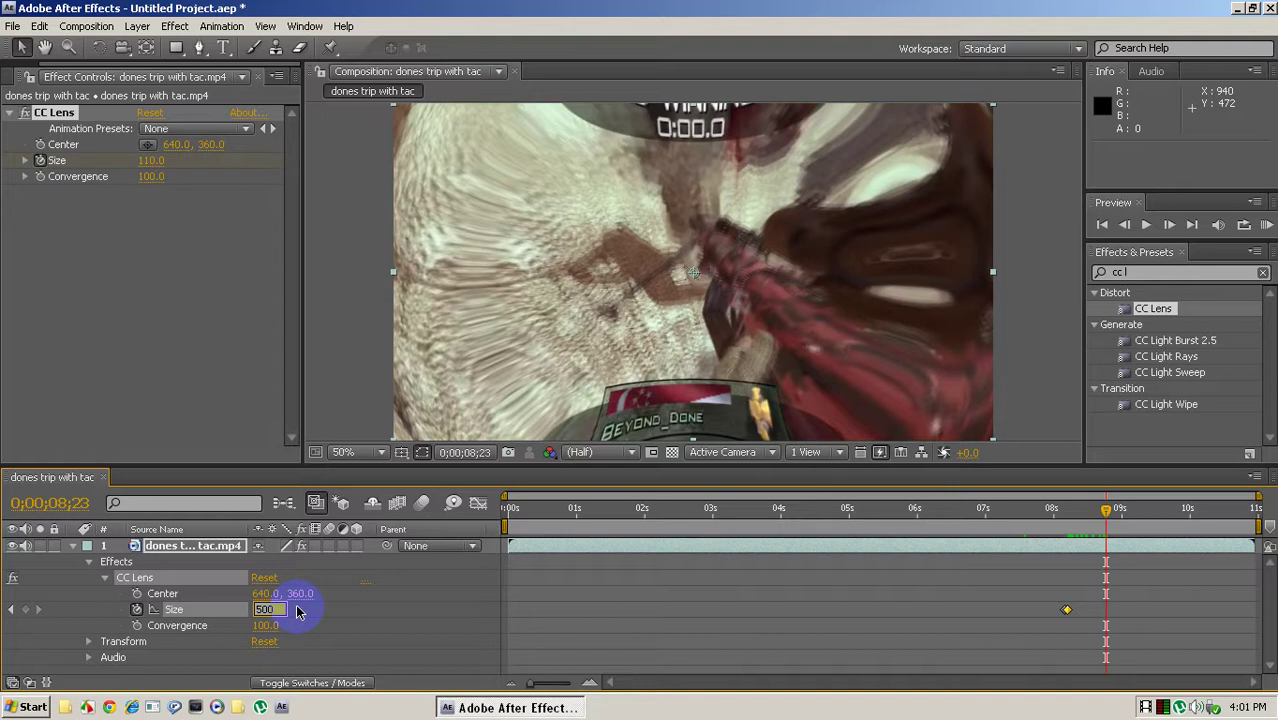
{"action": "key", "text": "Return"}
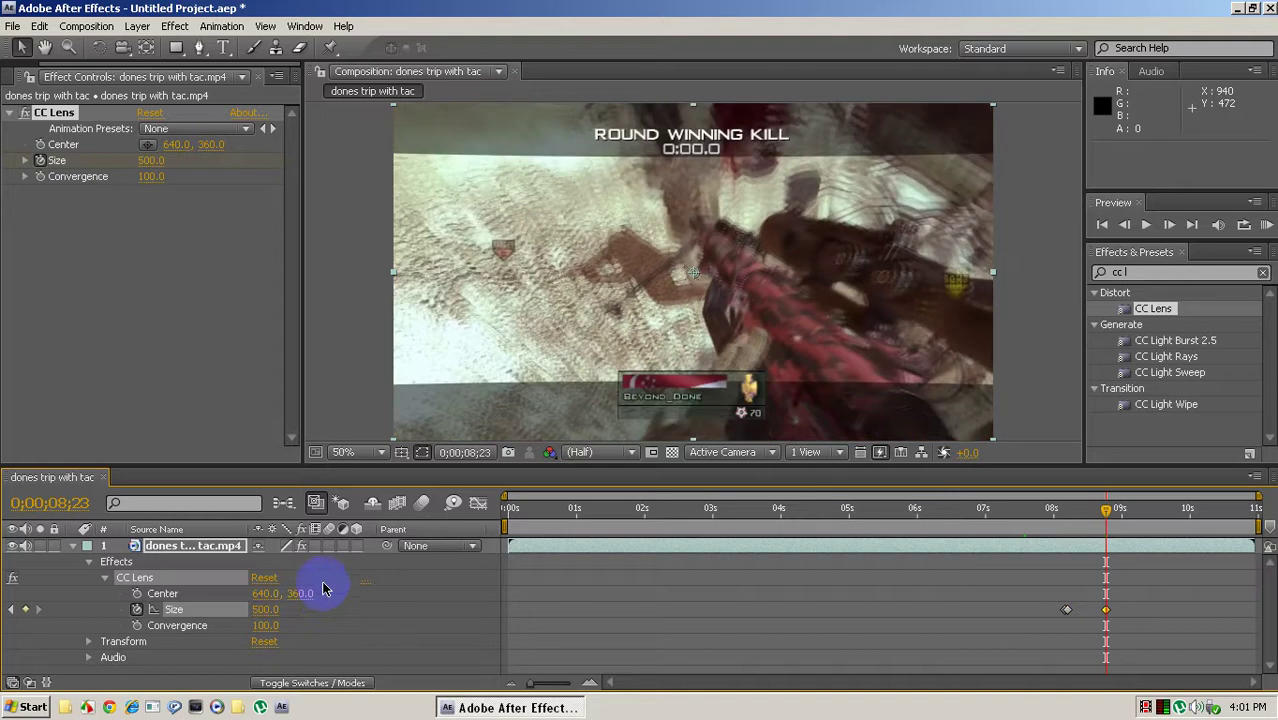
{"action": "left_click", "coordinate": [1081, 518]}
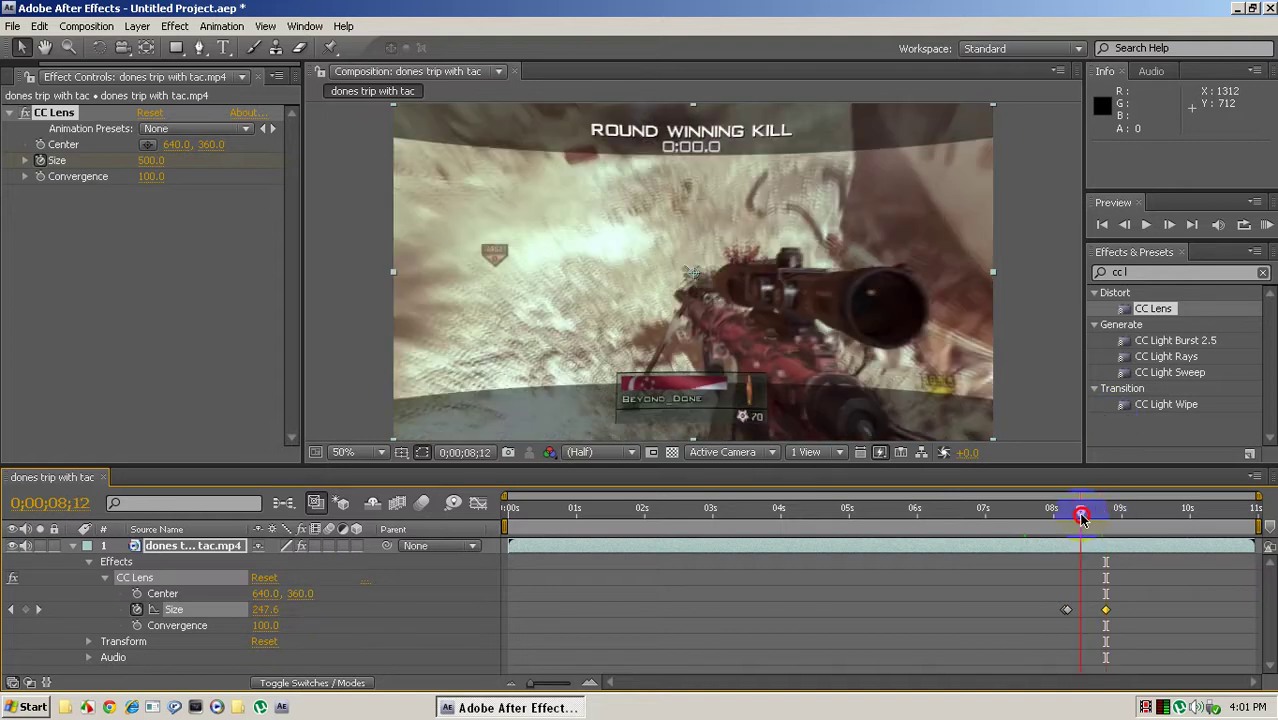
{"action": "left_click_drag", "start_coordinate": [1081, 518], "coordinate": [1128, 515]}
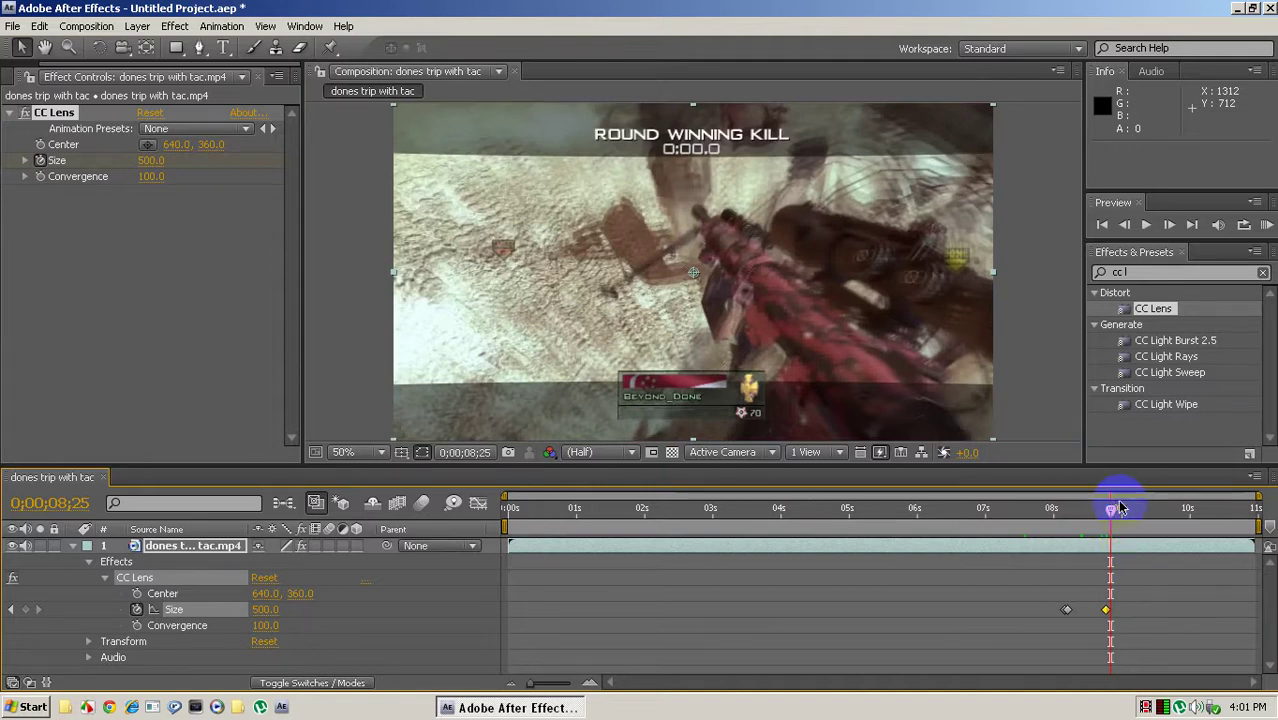
Toggle and finally delete the CC Lens Size keyframe at 0;00;08;15
{"action": "left_click_drag", "start_coordinate": [1109, 512], "coordinate": [1088, 510]}
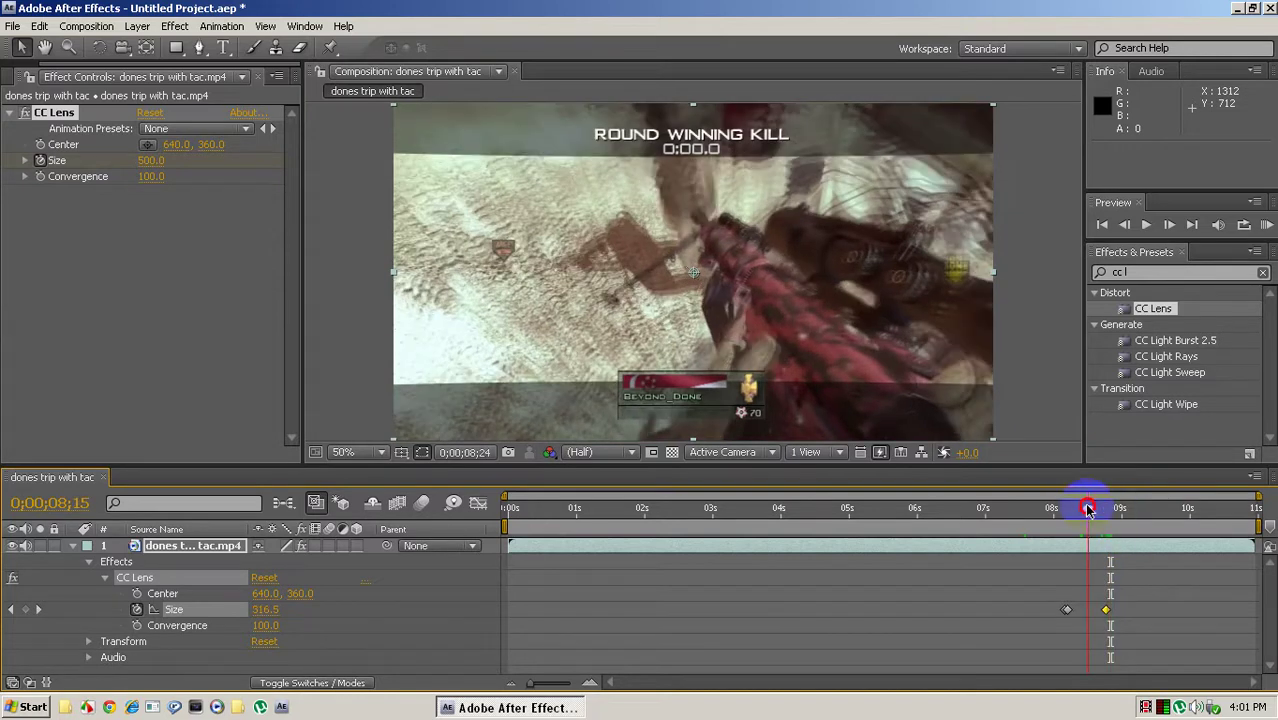
{"action": "left_click", "coordinate": [26, 610]}
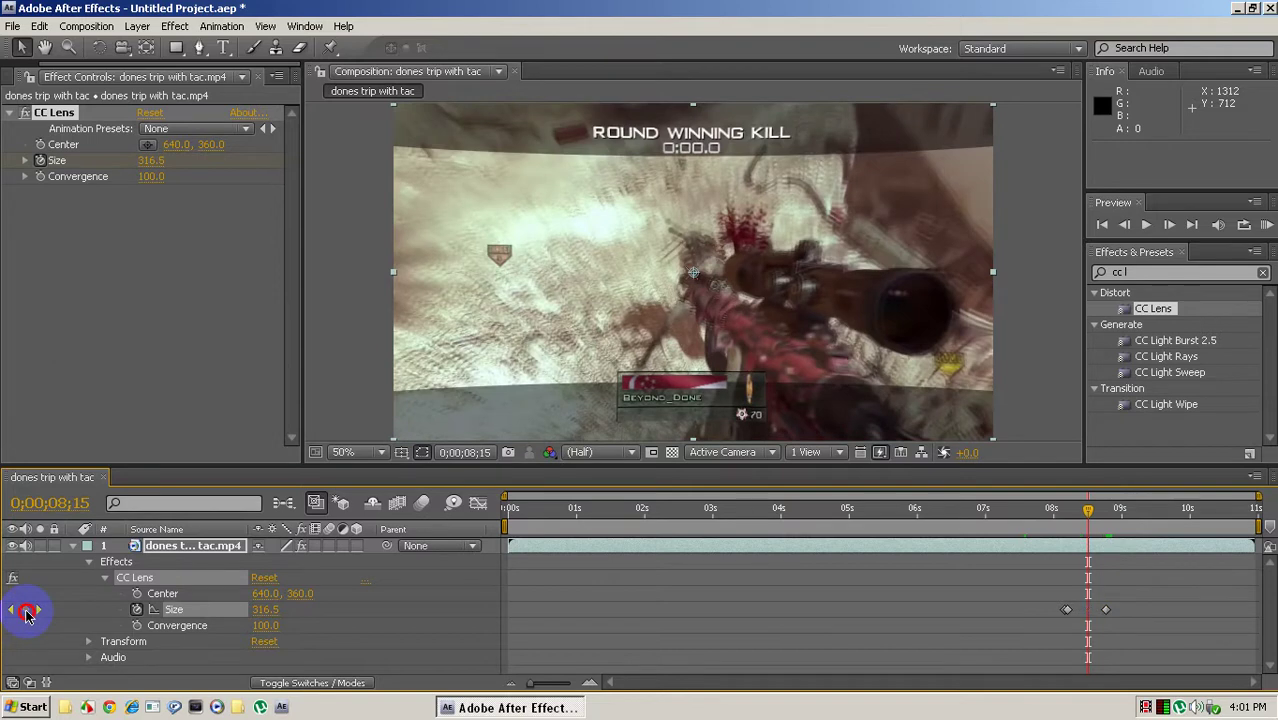
{"action": "left_click", "coordinate": [1105, 610]}
{"action": "left_click", "coordinate": [26, 609]}
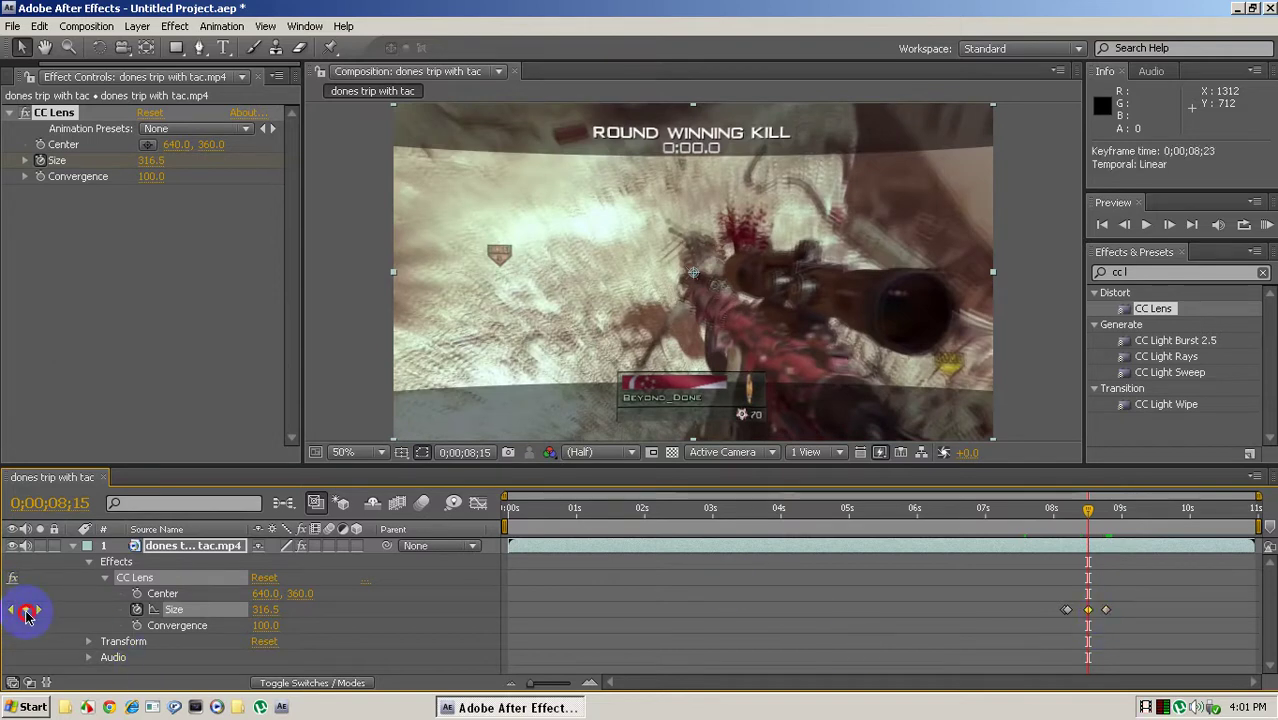
{"action": "left_click", "coordinate": [1105, 610]}
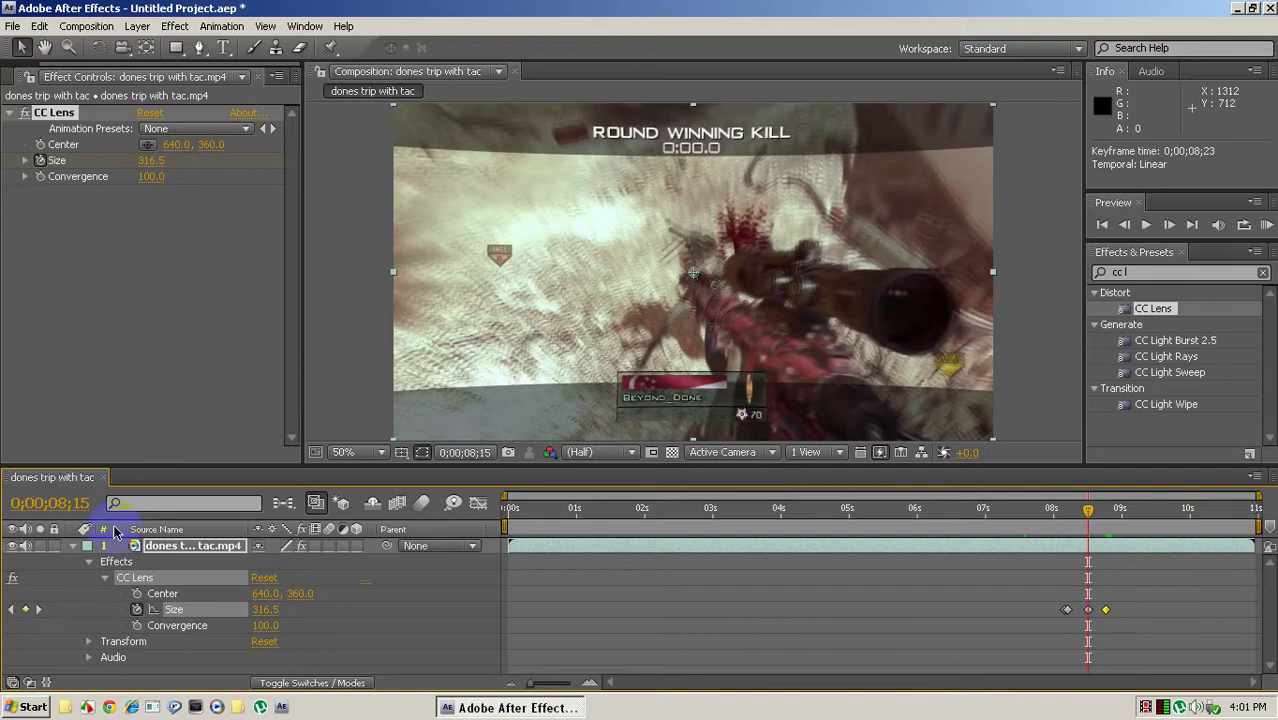
{"action": "left_click", "coordinate": [26, 609]}
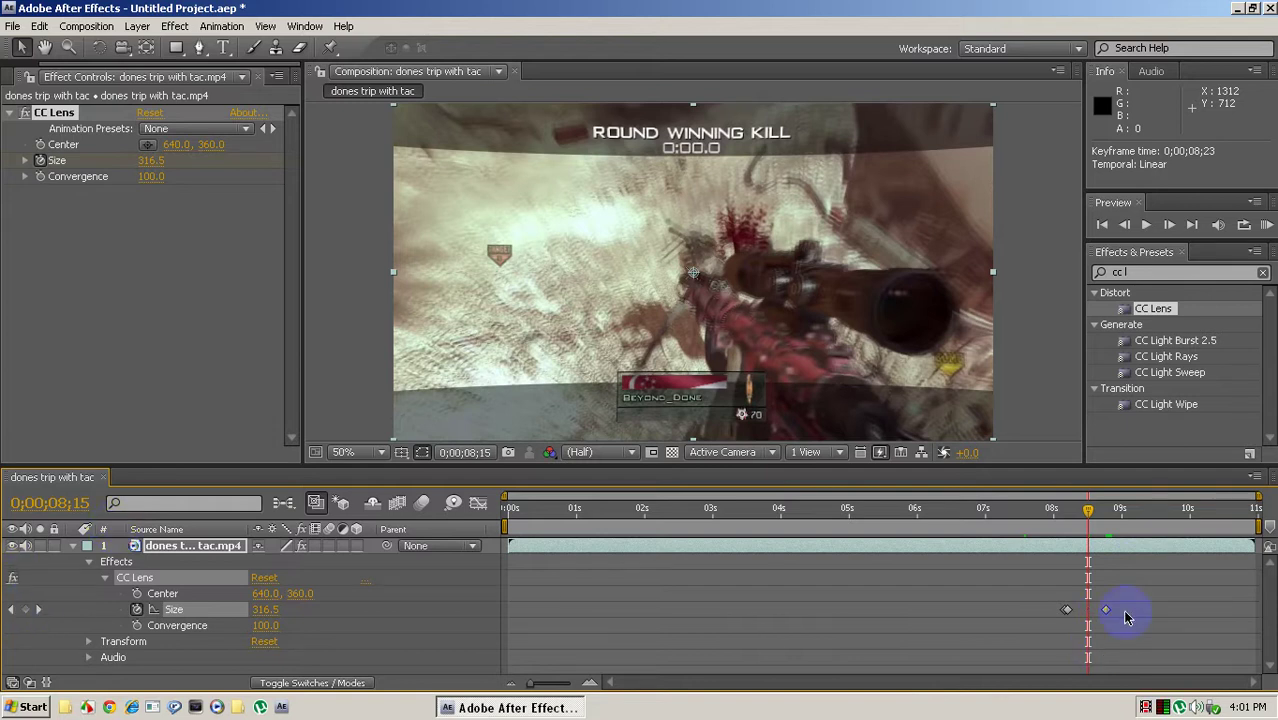
{"action": "left_click", "coordinate": [1105, 612]}
{"action": "left_click", "coordinate": [26, 609]}
{"action": "left_click", "coordinate": [1087, 610]}
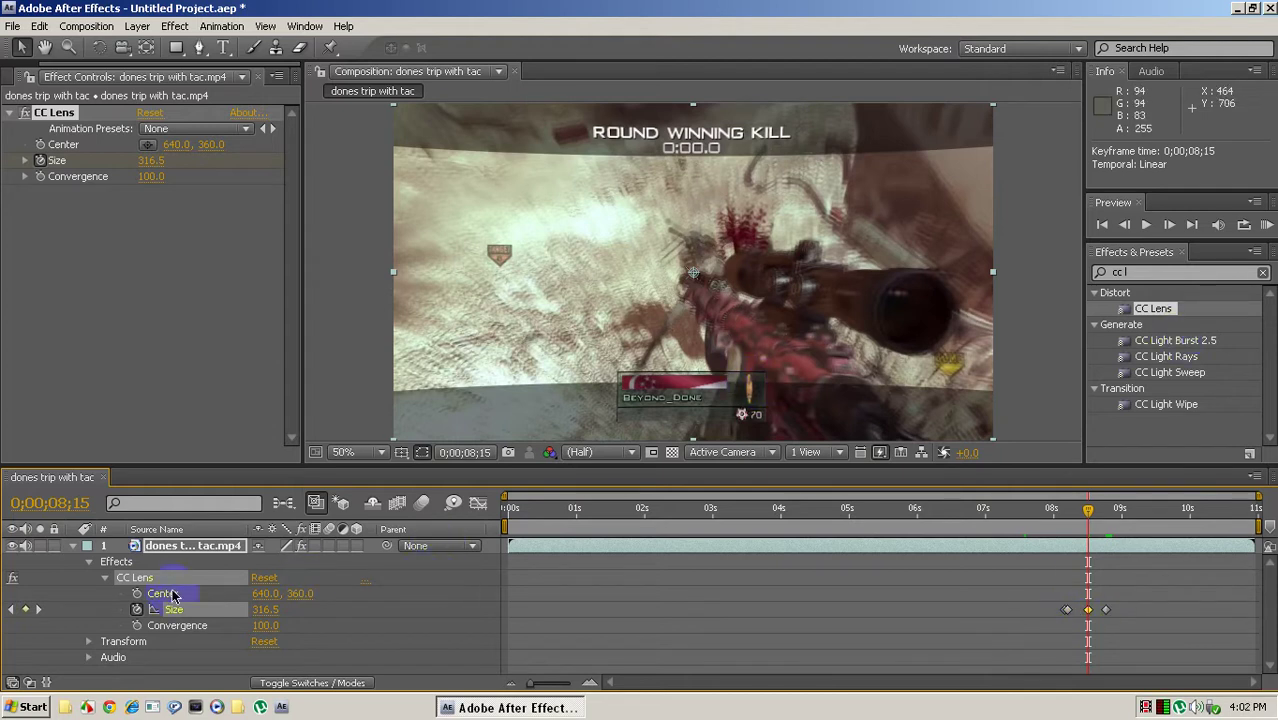
{"action": "left_click", "coordinate": [25, 609]}
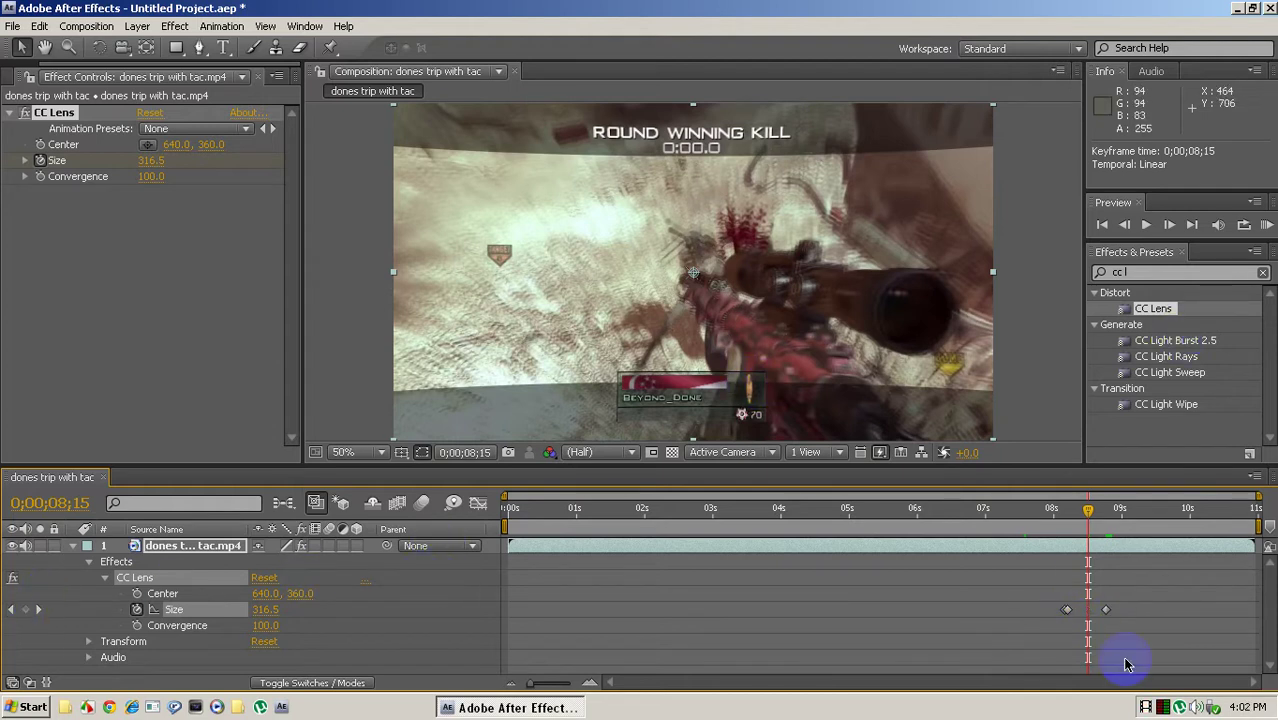
Delete the remaining Size keyframes at 0;00;08;23 and 0;00;08;05, leaving Size at 500
{"action": "left_click", "coordinate": [1105, 610]}
{"action": "left_click_drag", "start_coordinate": [1088, 510], "coordinate": [1103, 517]}
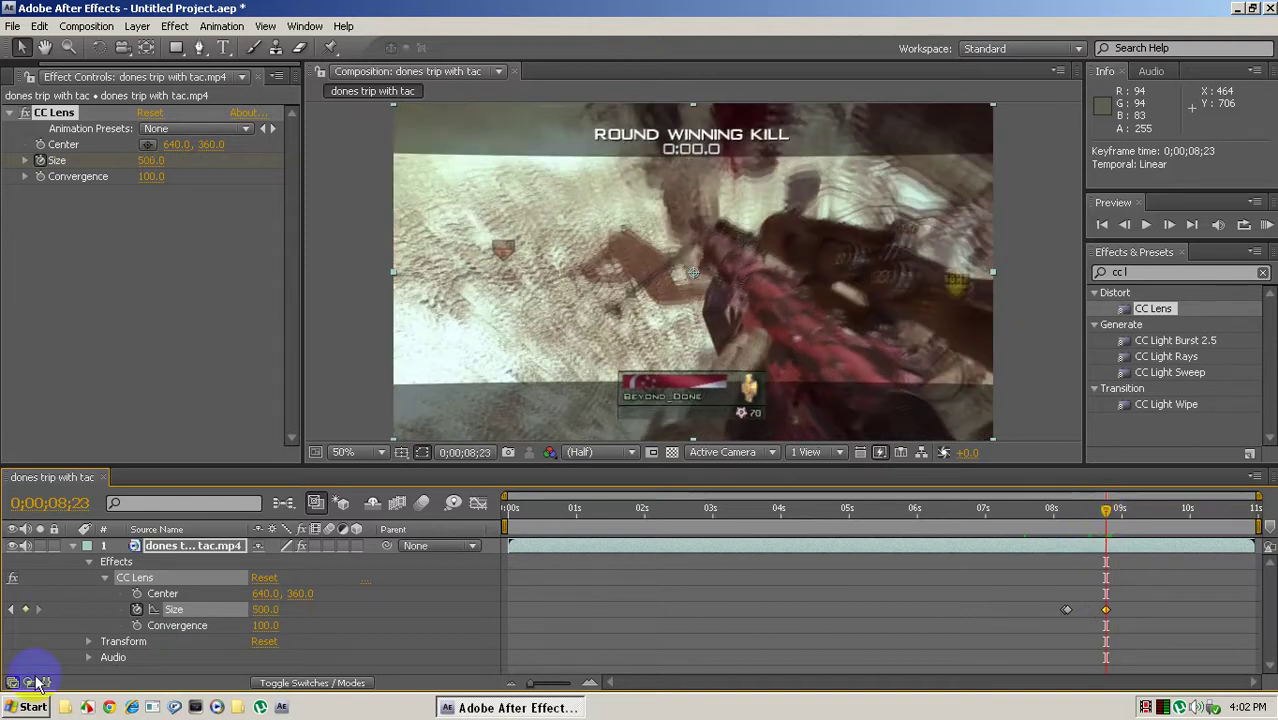
{"action": "left_click", "coordinate": [25, 609]}
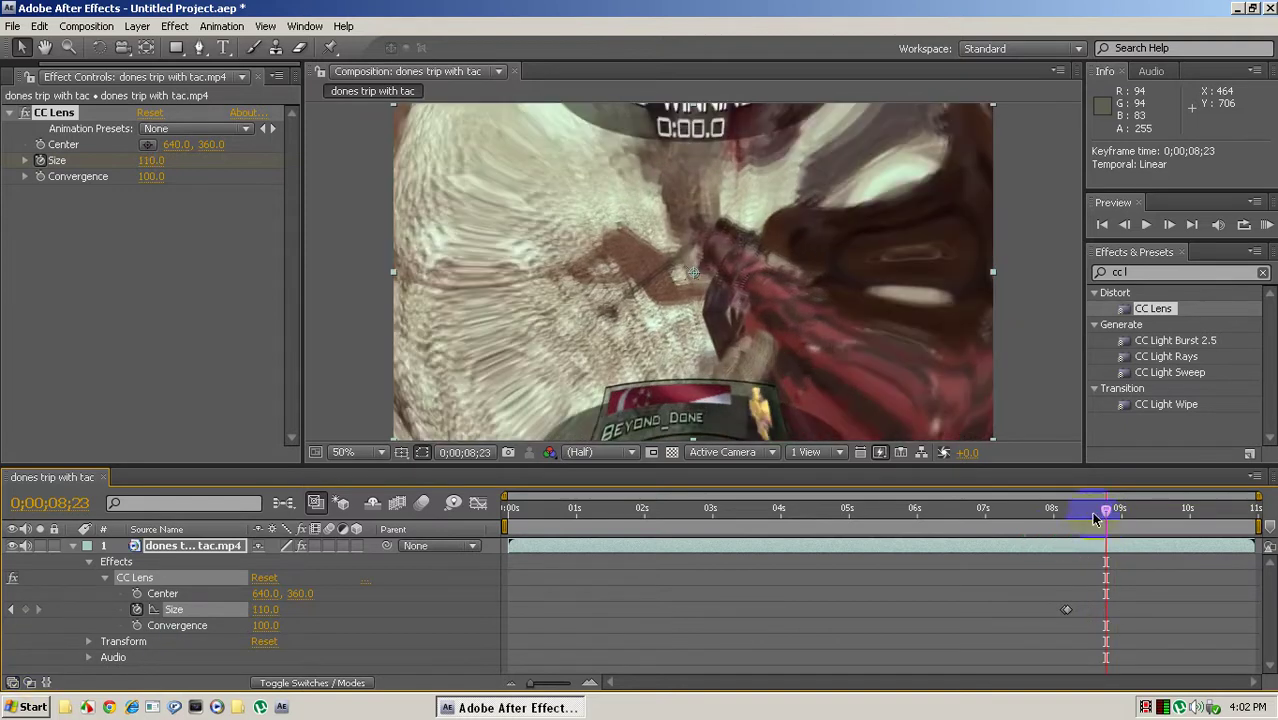
{"action": "left_click", "coordinate": [1088, 513]}
{"action": "left_click_drag", "start_coordinate": [1088, 513], "coordinate": [1070, 517]}
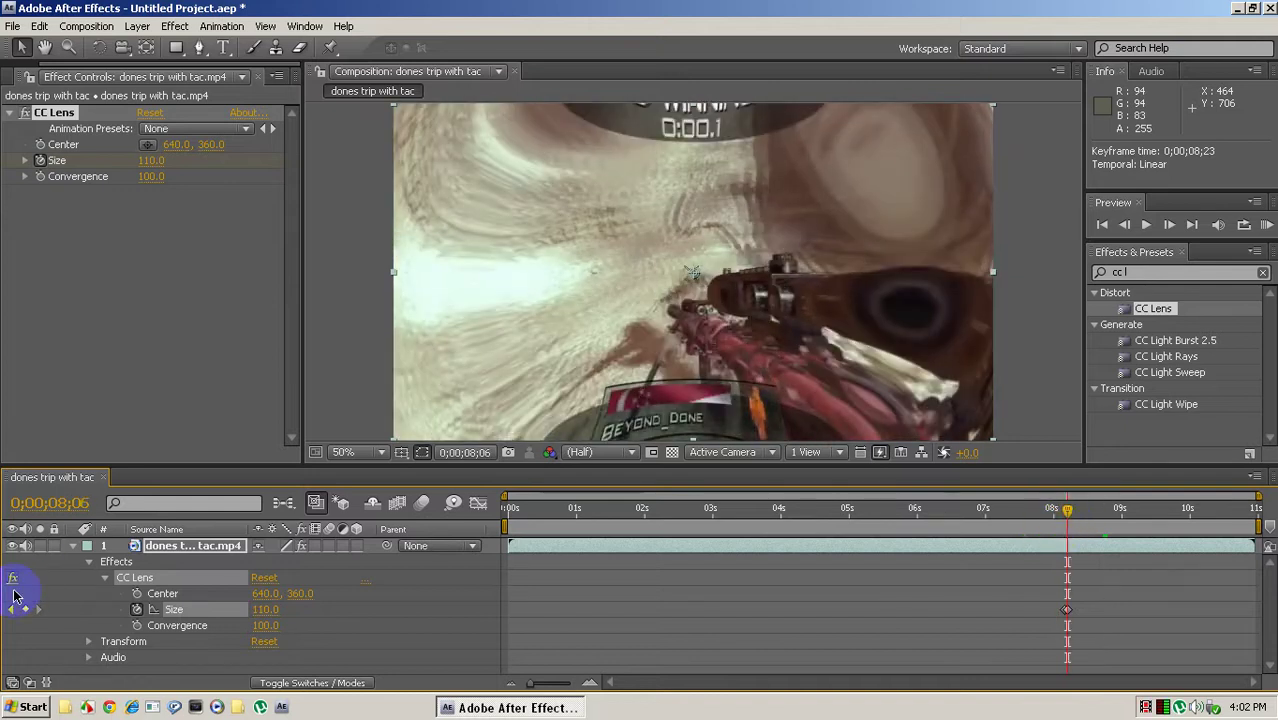
{"action": "left_click_drag", "start_coordinate": [265, 609], "coordinate": [348, 599]}
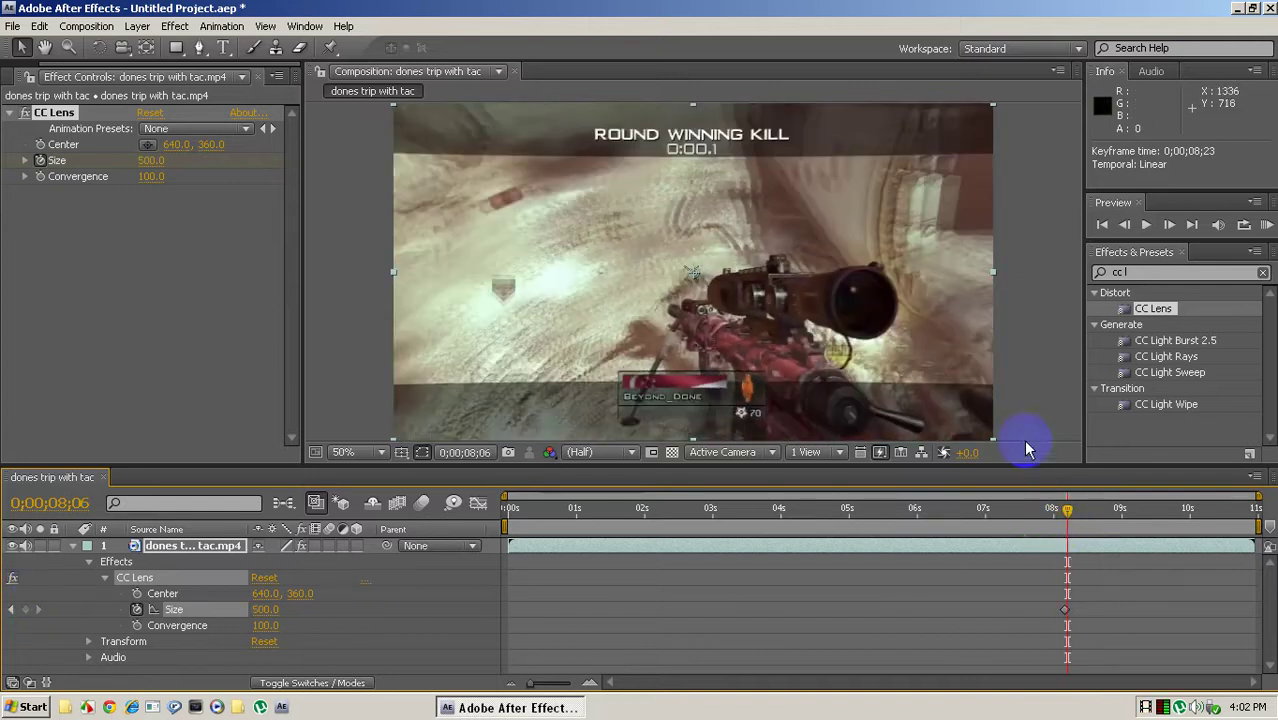
{"action": "left_click", "coordinate": [1067, 511]}
{"action": "left_click_drag", "start_coordinate": [1071, 520], "coordinate": [1069, 520]}
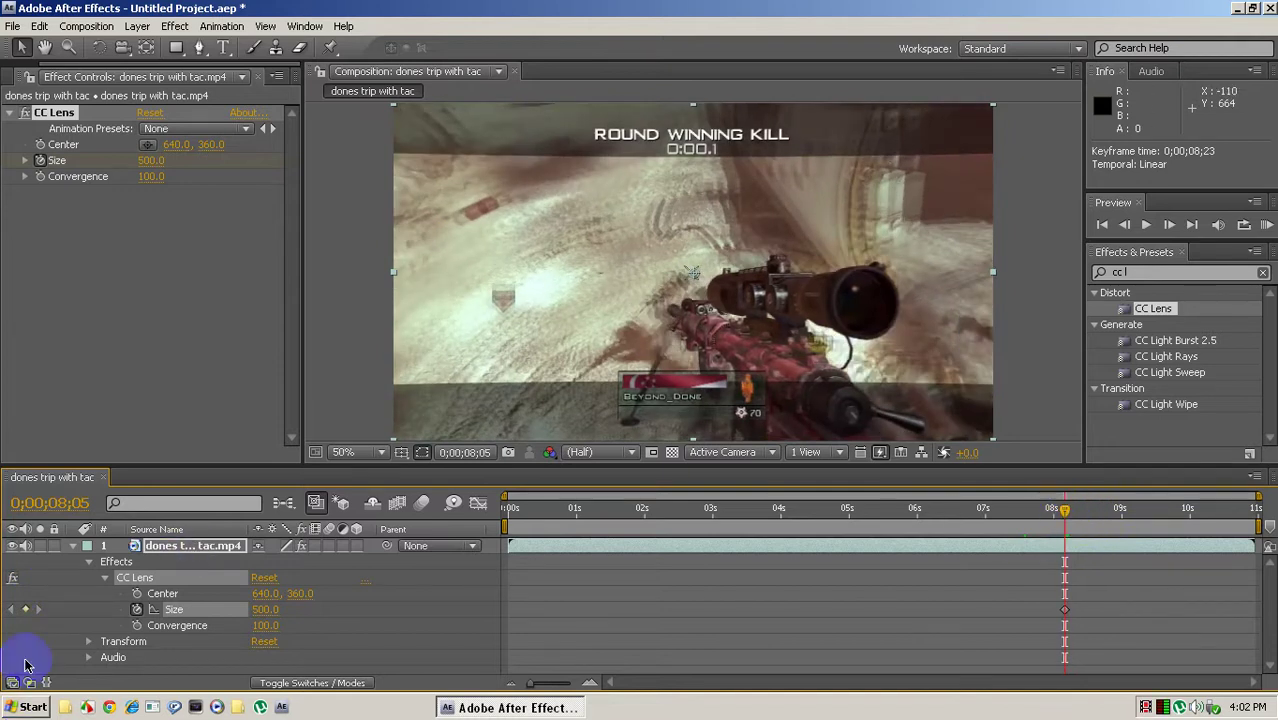
{"action": "left_click", "coordinate": [26, 610]}
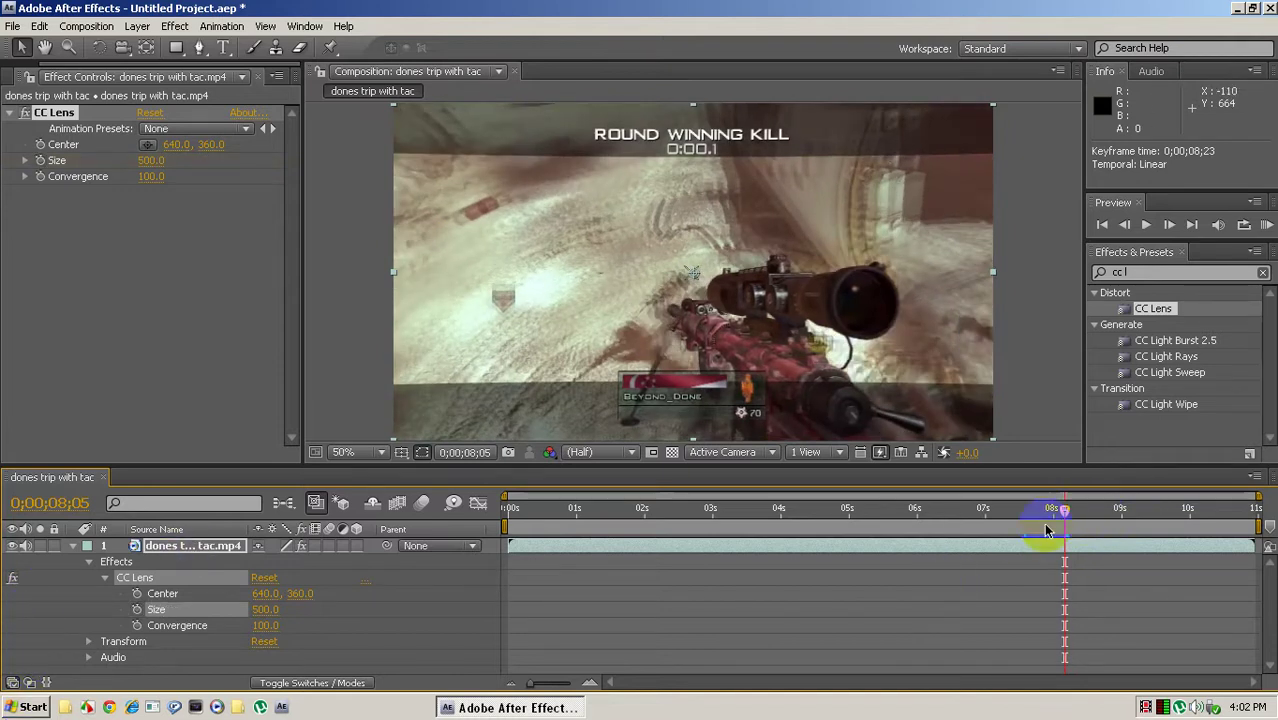
Scrub the playhead back to the opening frames of the gameplay clip
{"action": "left_click_drag", "start_coordinate": [1067, 520], "coordinate": [1050, 512]}
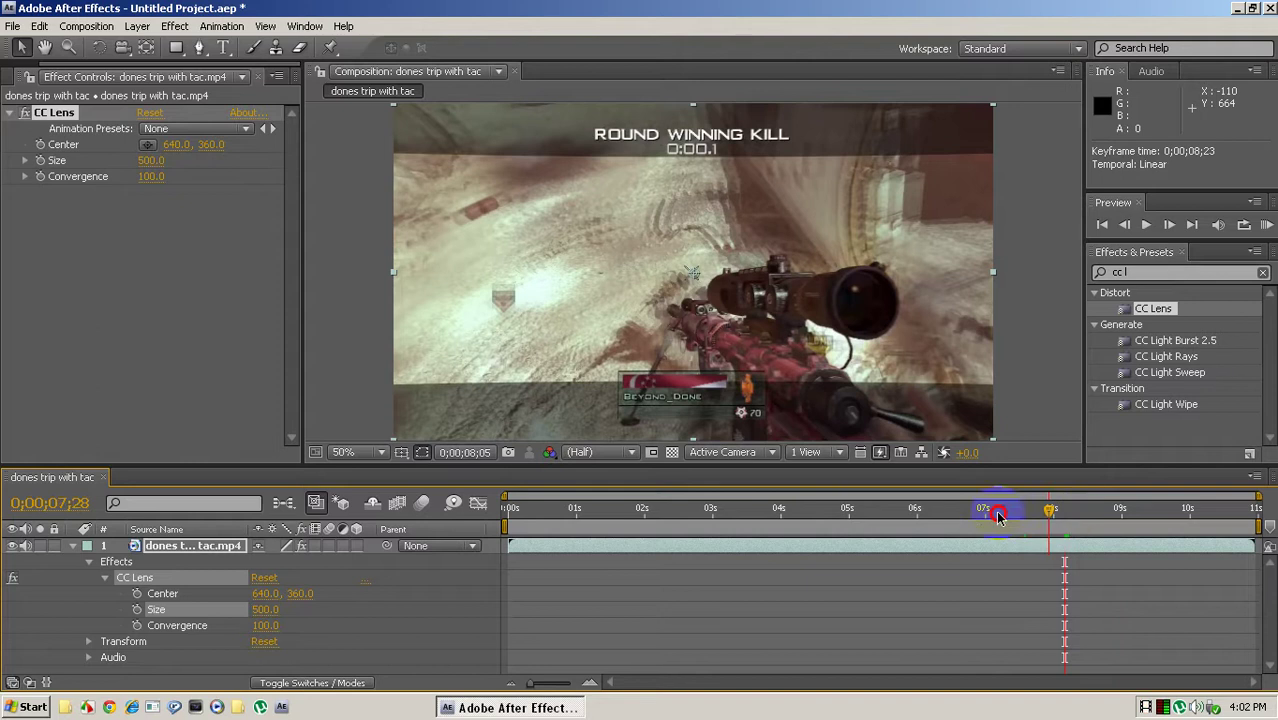
{"action": "left_click", "coordinate": [539, 516]}
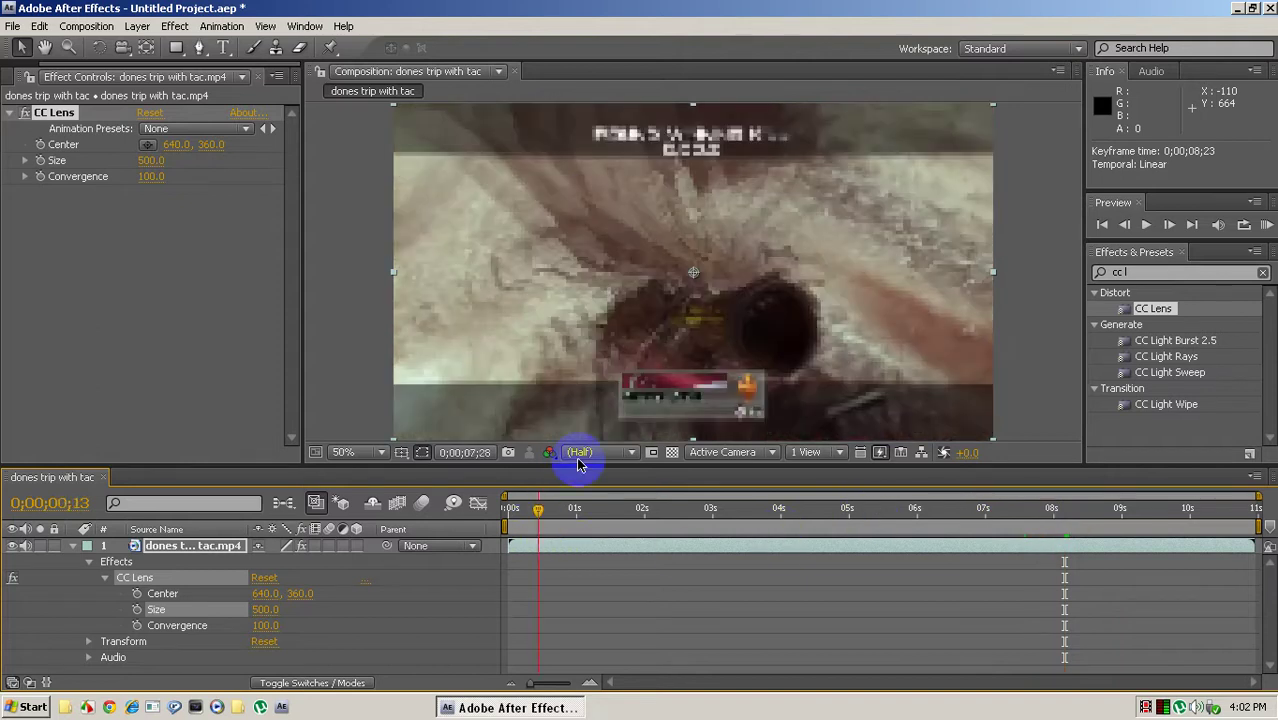
{"action": "left_click", "coordinate": [535, 509]}
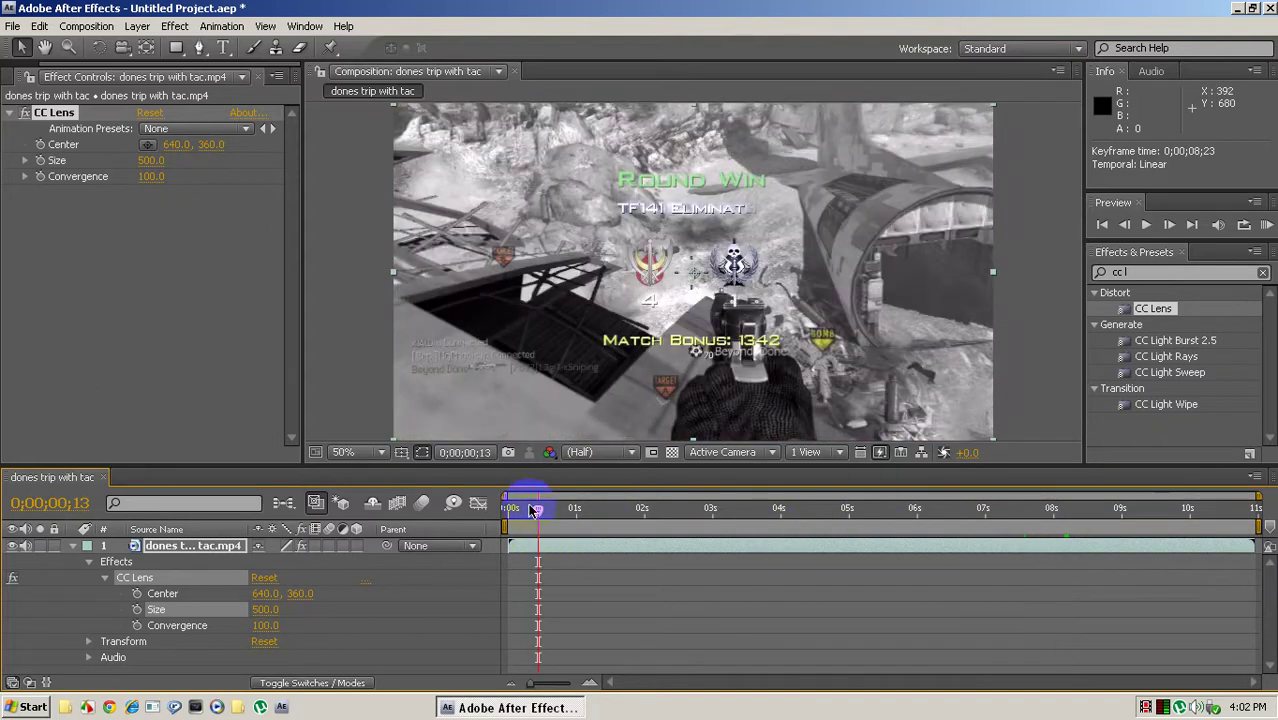
{"action": "left_click_drag", "start_coordinate": [536, 509], "coordinate": [575, 513]}
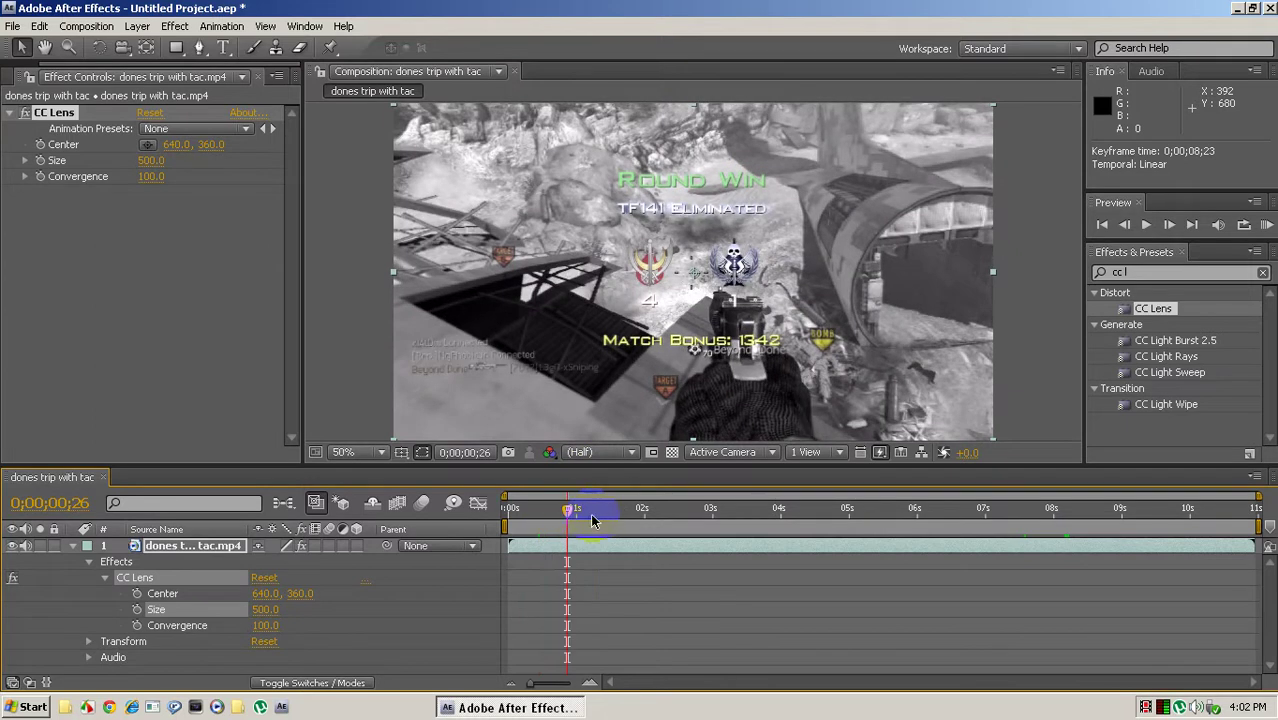
{"action": "left_click_drag", "start_coordinate": [572, 511], "coordinate": [800, 528]}
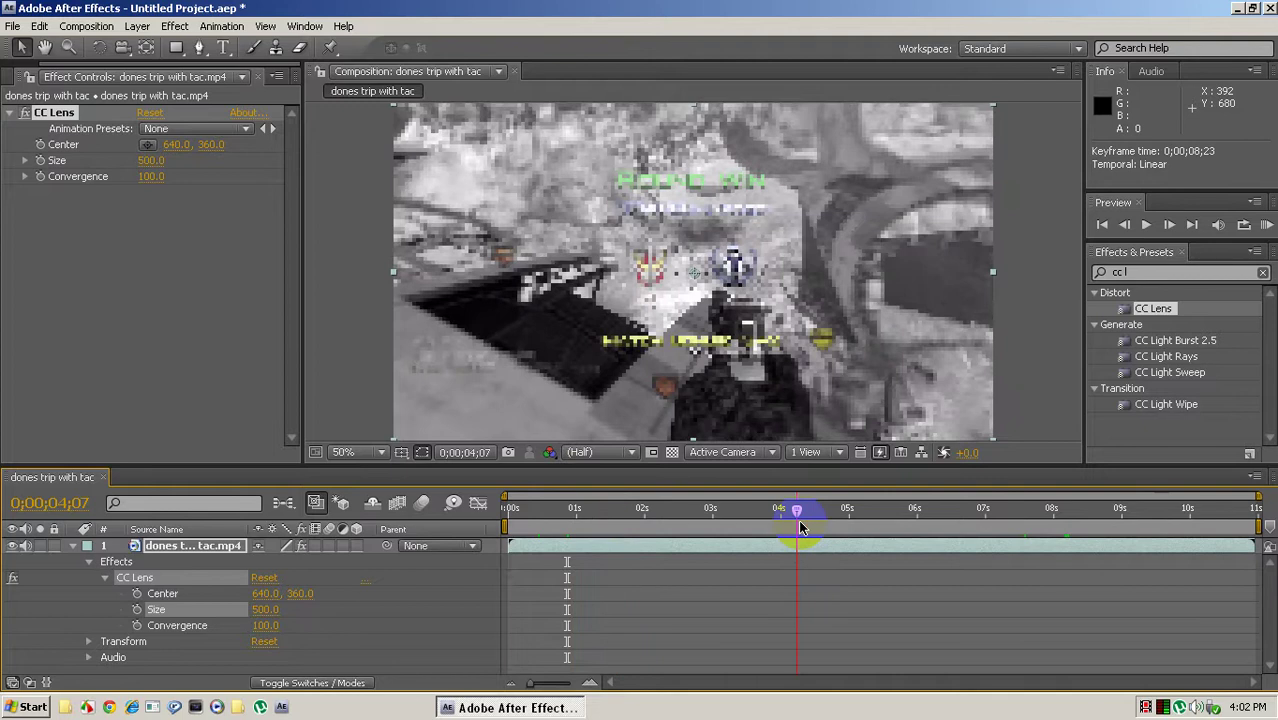
Set the gameplay layer's CC Lens Size to 200 and scrub forward to preview the bend
{"action": "left_click", "coordinate": [784, 538]}
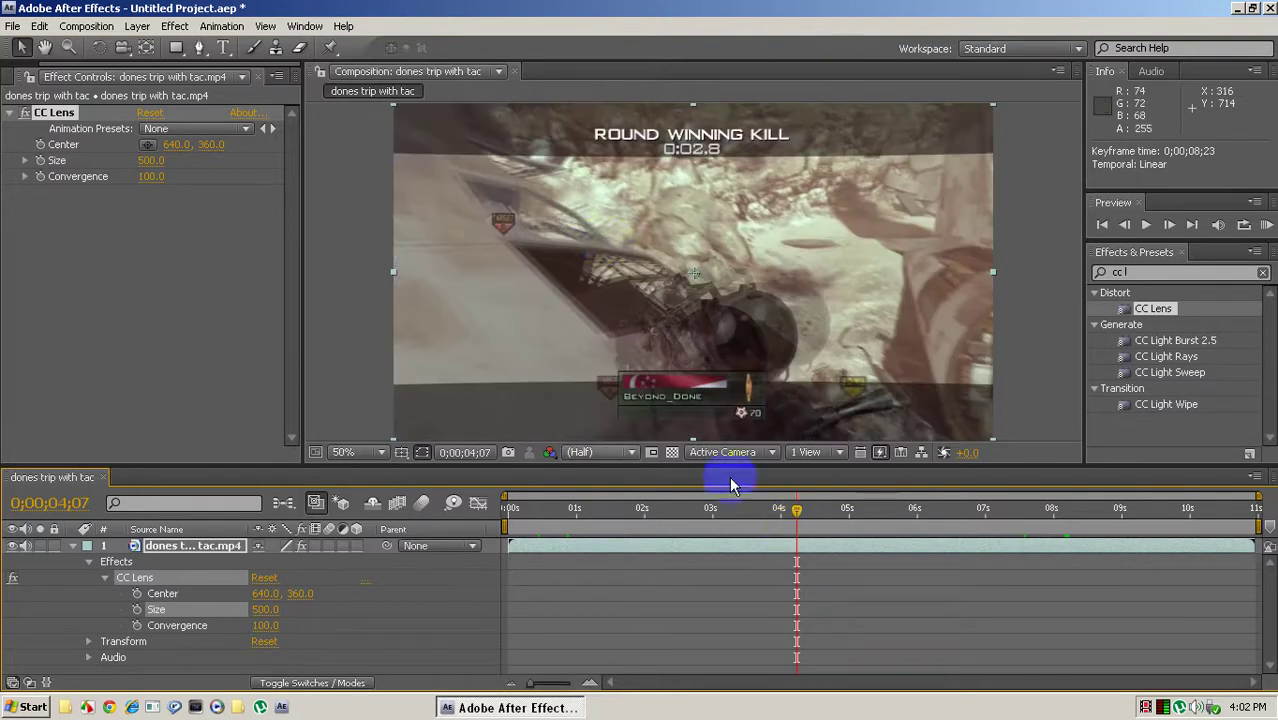
{"action": "left_click", "coordinate": [265, 610]}
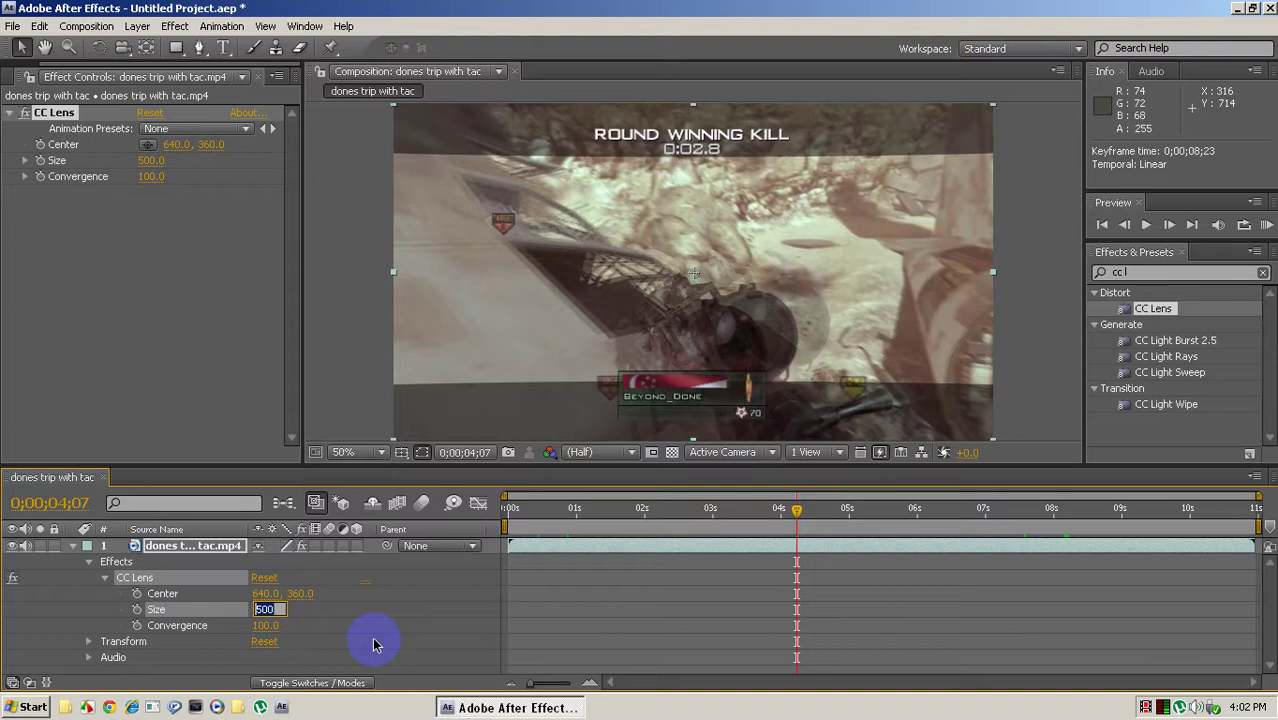
{"action": "type", "text": "200"}
{"action": "key", "text": "Return"}
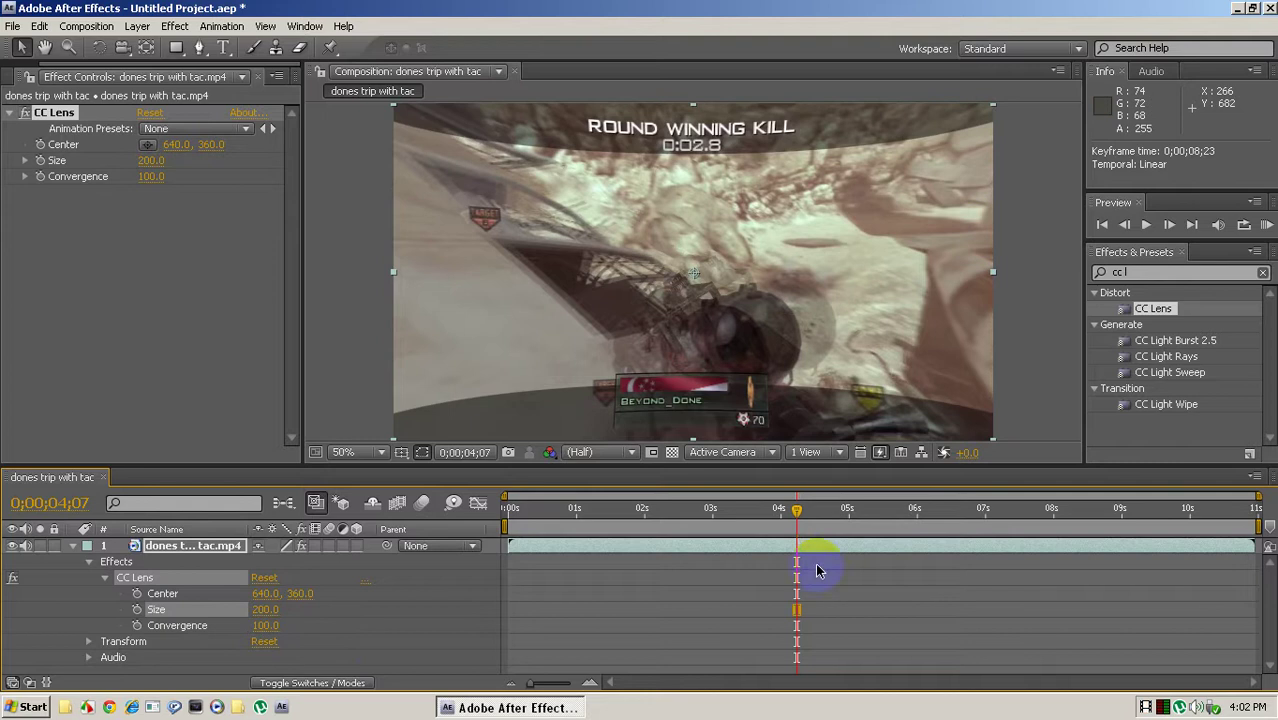
{"action": "left_click_drag", "start_coordinate": [797, 515], "coordinate": [933, 517]}
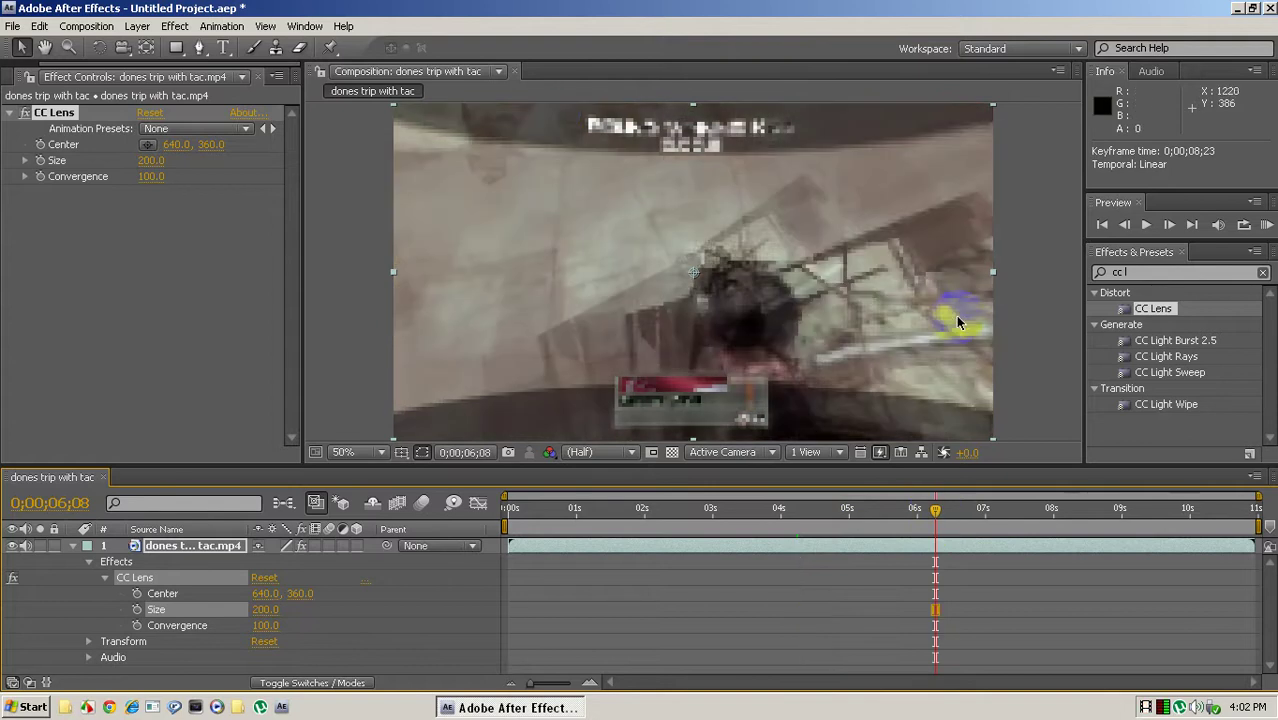
{"action": "left_click_drag", "start_coordinate": [936, 510], "coordinate": [983, 537]}
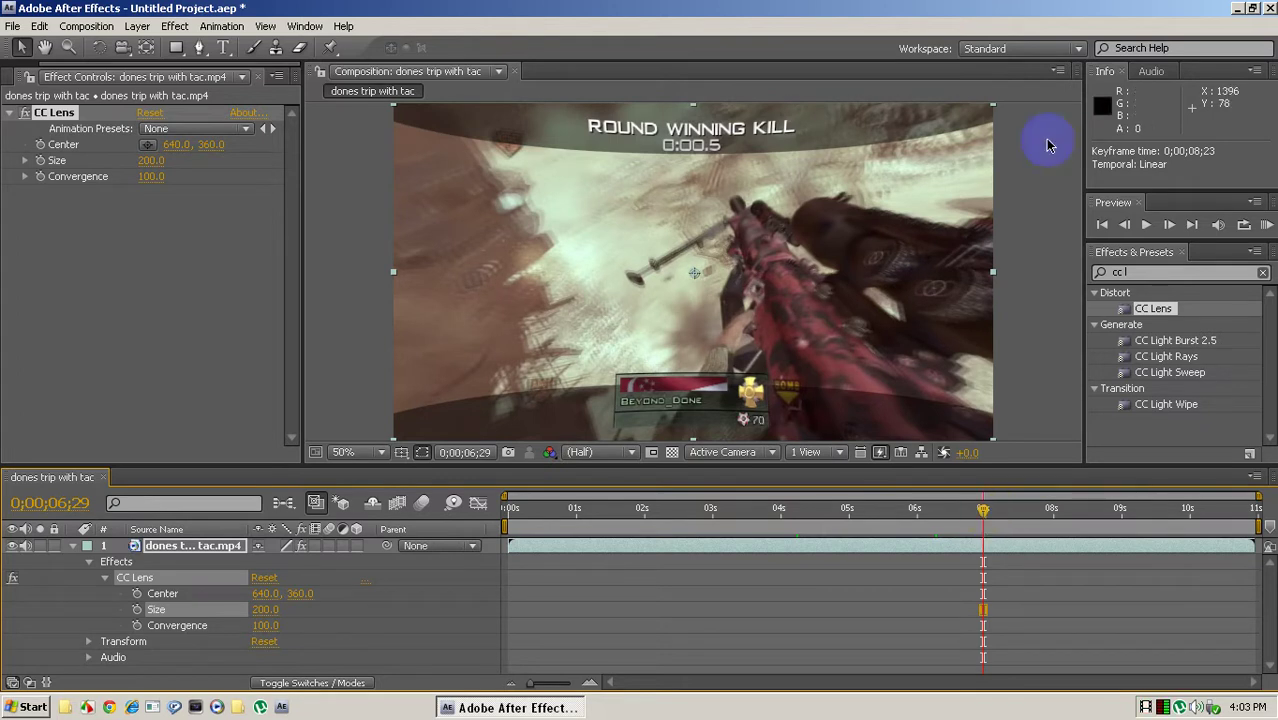
Minimize After Effects and drag across the desktop, where the sniper_Headshot sound file is visible
{"action": "left_click", "coordinate": [1240, 8]}
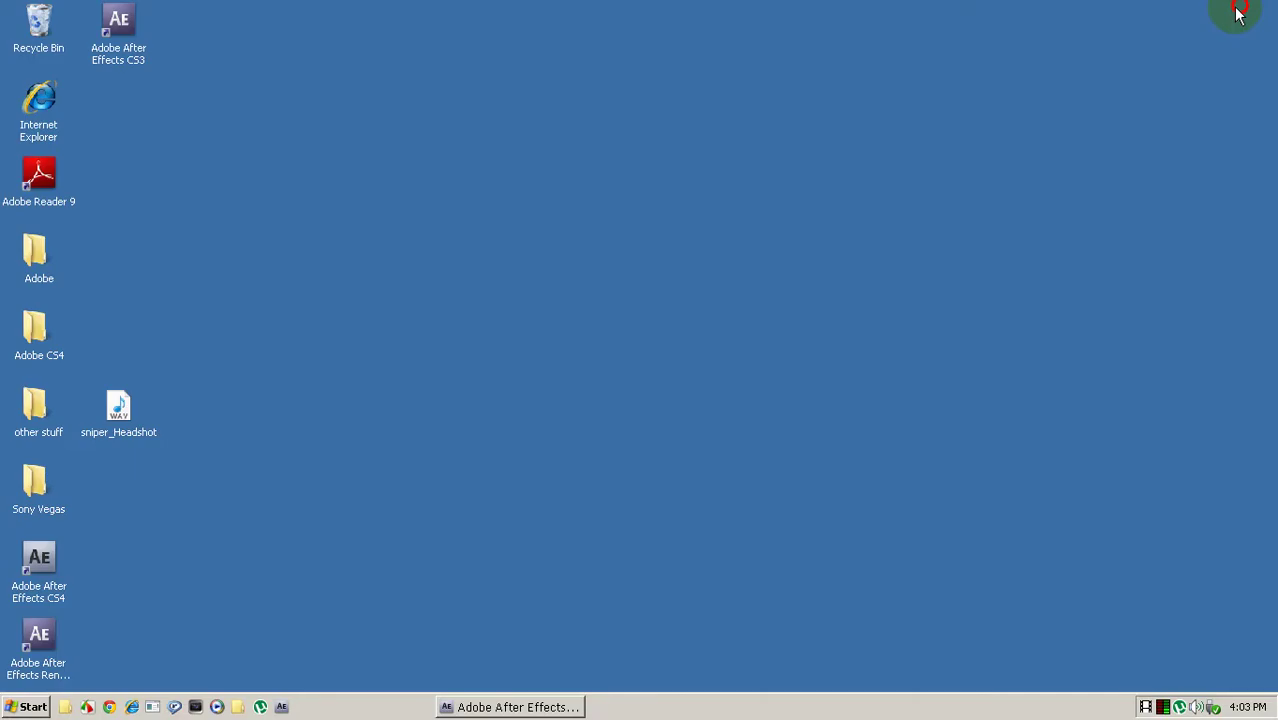
{"action": "left_click_drag", "start_coordinate": [499, 434], "coordinate": [572, 563]}
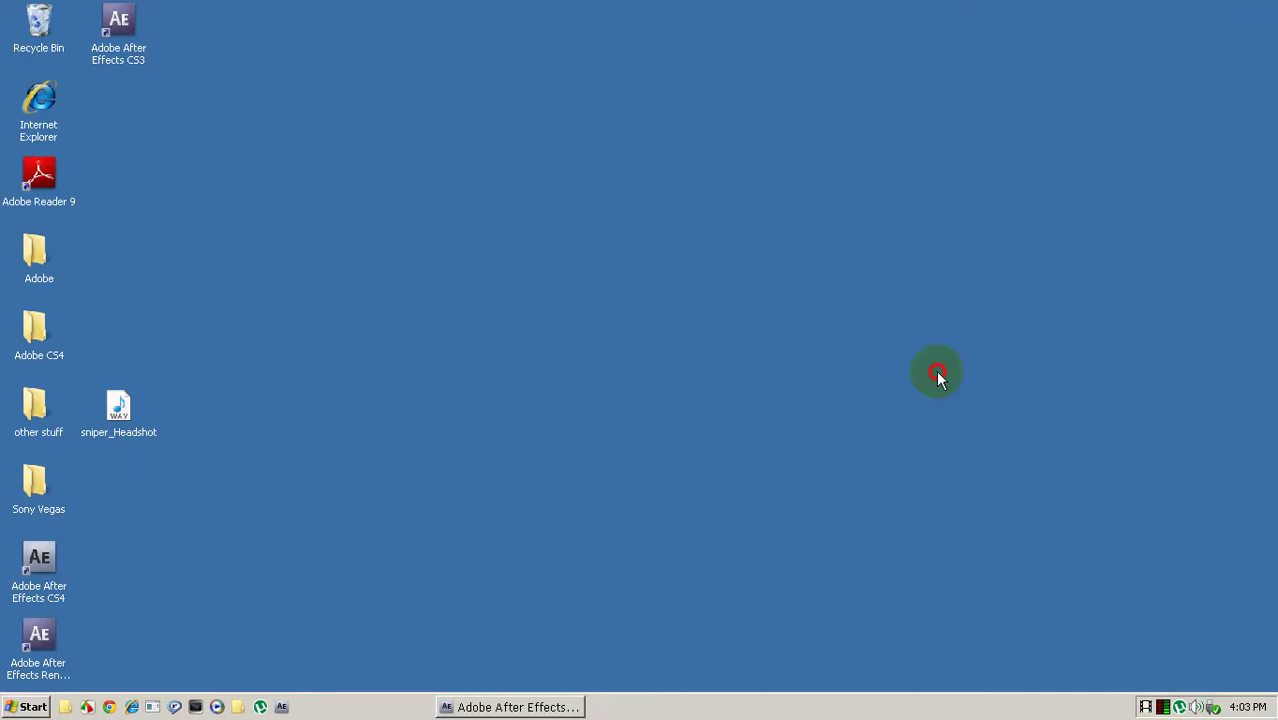
{"action": "left_click_drag", "start_coordinate": [905, 402], "coordinate": [1016, 216]}
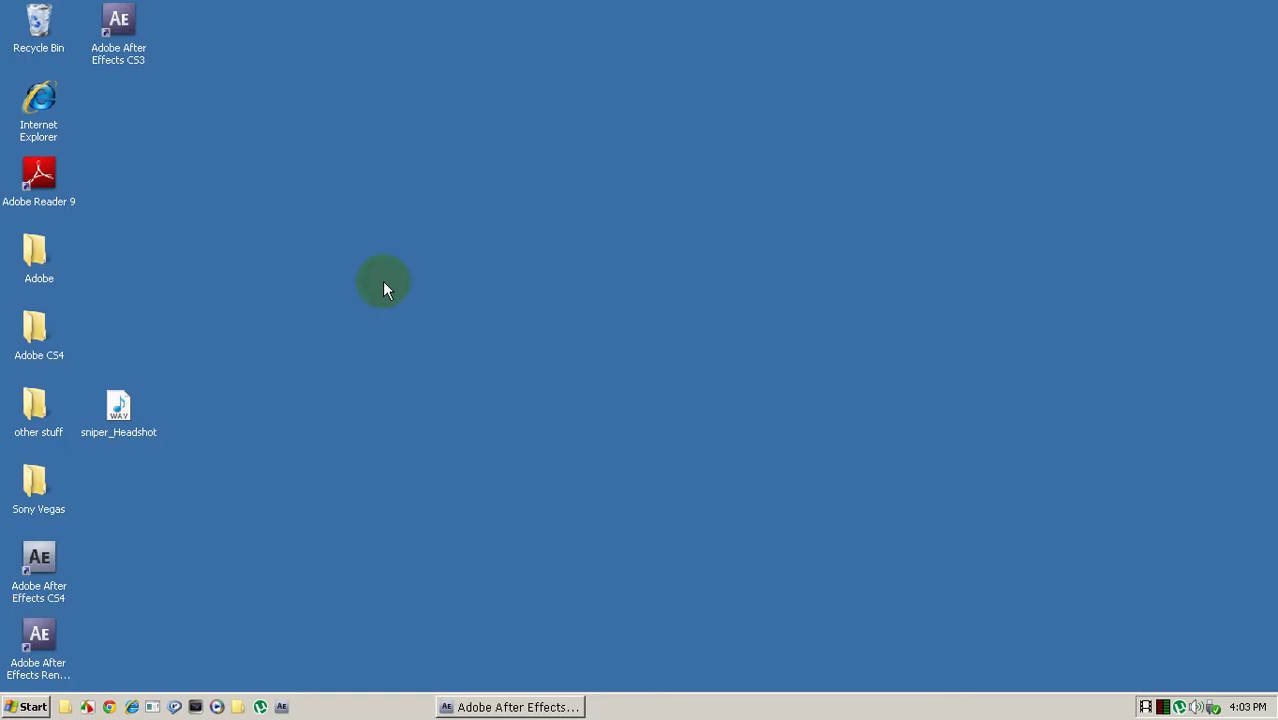
{"action": "left_click_drag", "start_coordinate": [886, 2], "coordinate": [670, 706]}
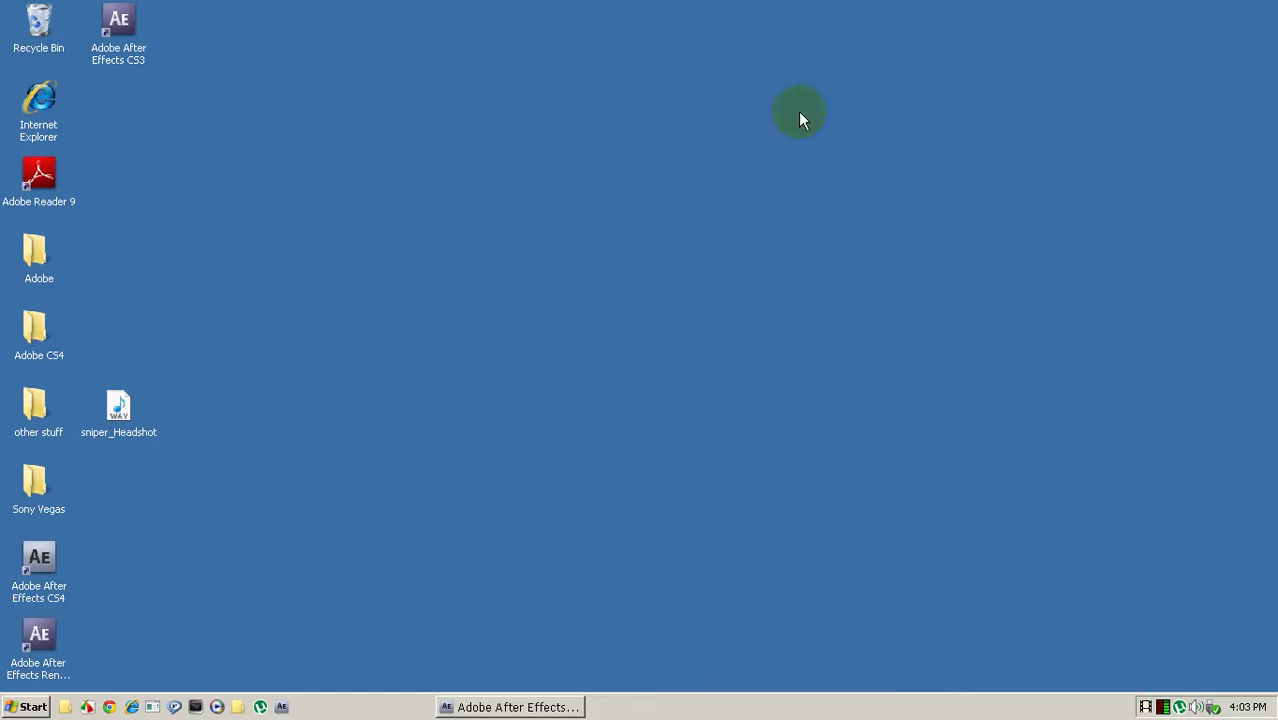
{"action": "left_click_drag", "start_coordinate": [606, 8], "coordinate": [692, 278]}
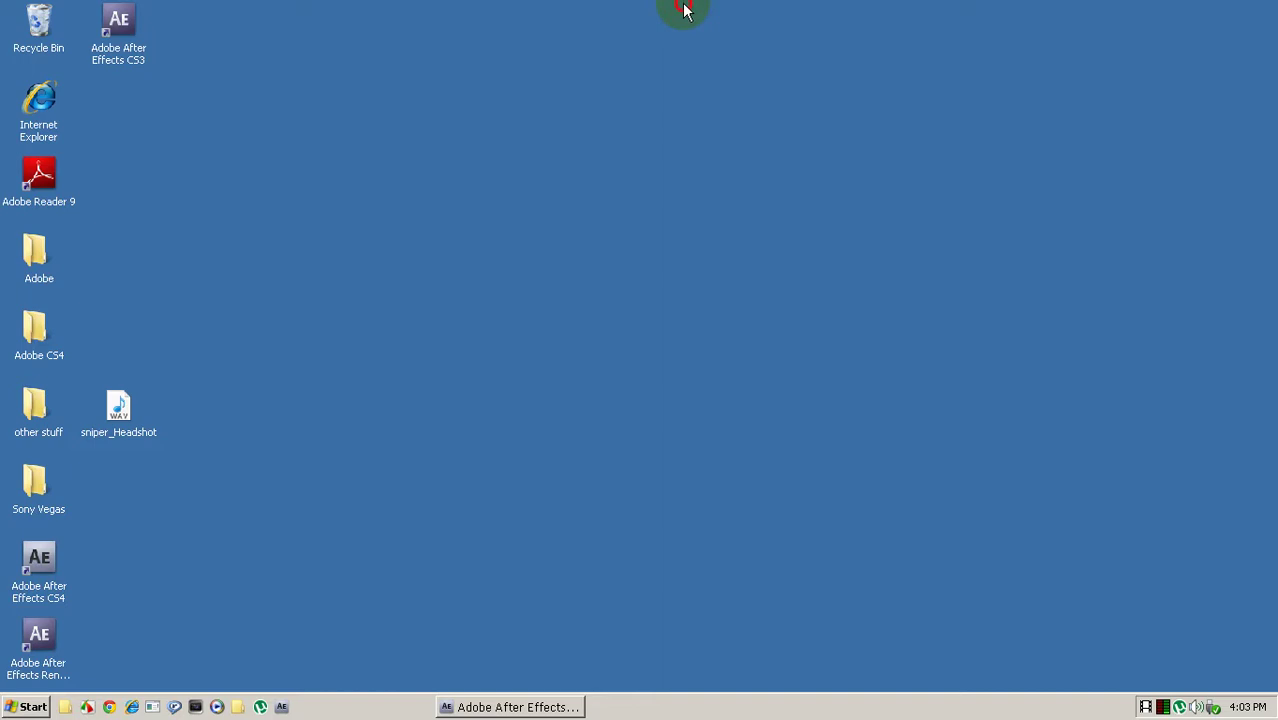
{"action": "left_click_drag", "start_coordinate": [687, 2], "coordinate": [540, 690]}
{"action": "left_click_drag", "start_coordinate": [768, 2], "coordinate": [848, 705]}
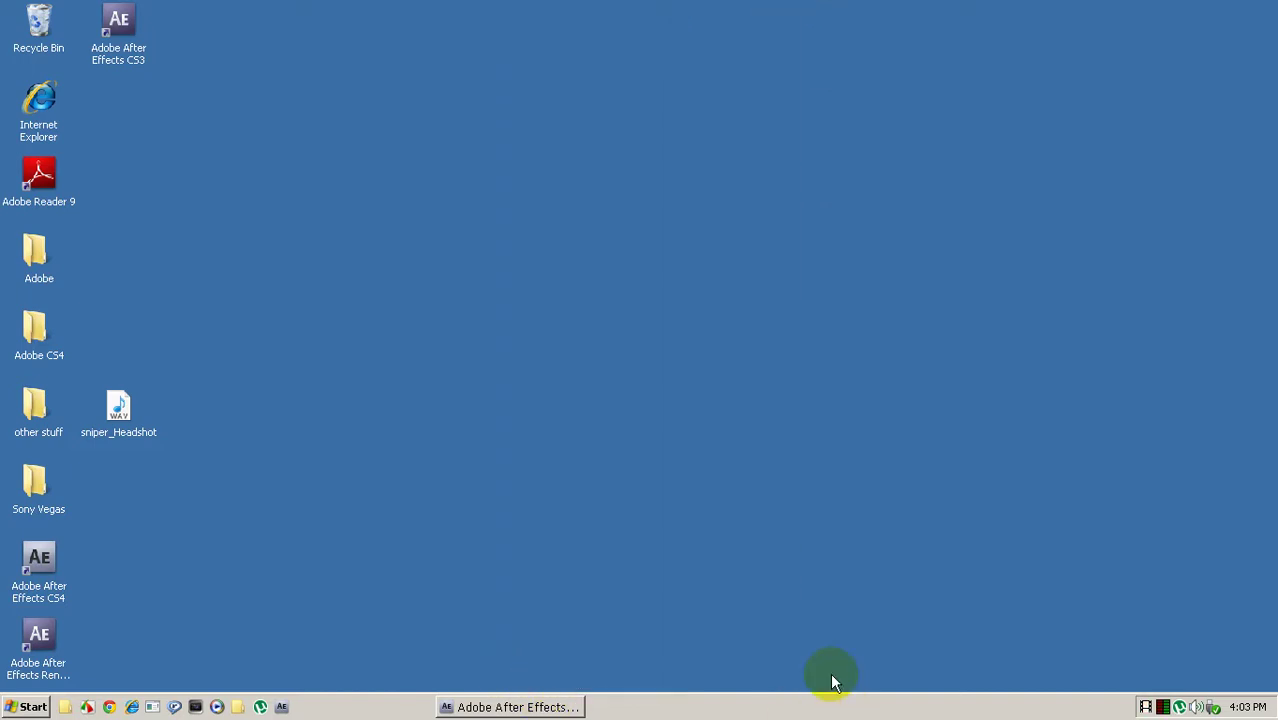